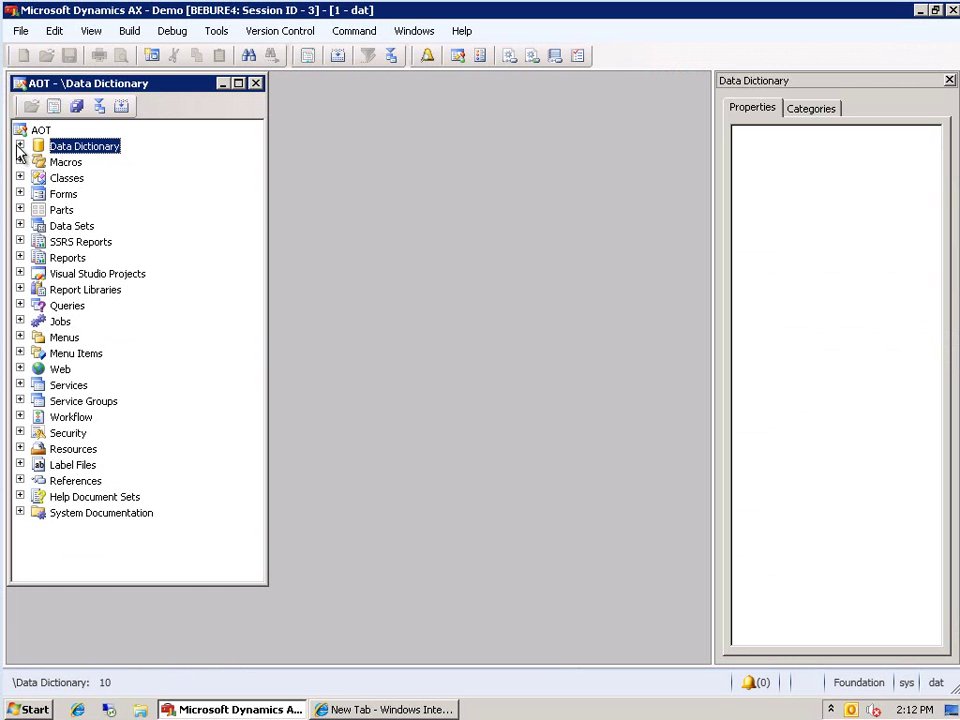
Create a new perspective under Perspectives in the Data Dictionary and name it SalesAnalysis.
{"action": "left_click", "coordinate": [19, 146]}
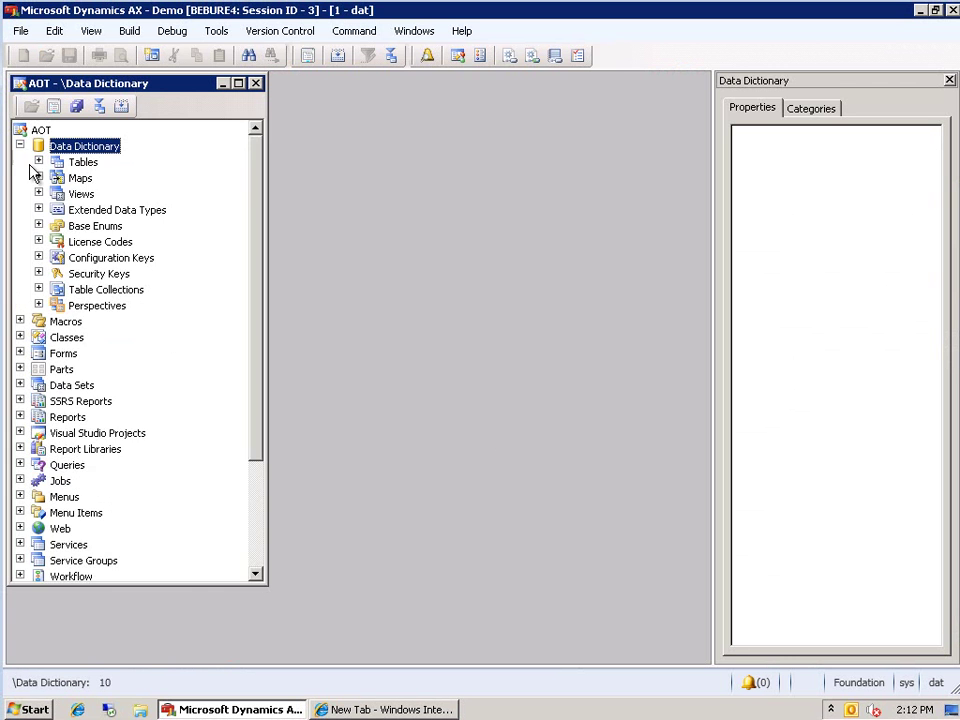
{"action": "right_click", "coordinate": [92, 305]}
{"action": "left_click", "coordinate": [128, 319]}
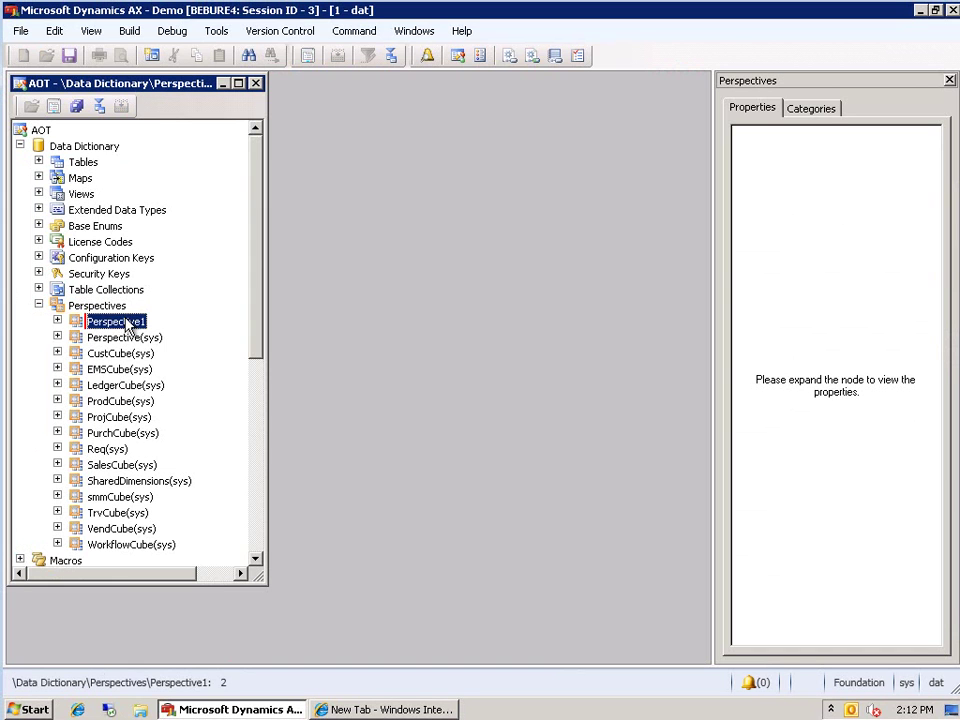
{"action": "left_click", "coordinate": [74, 321]}
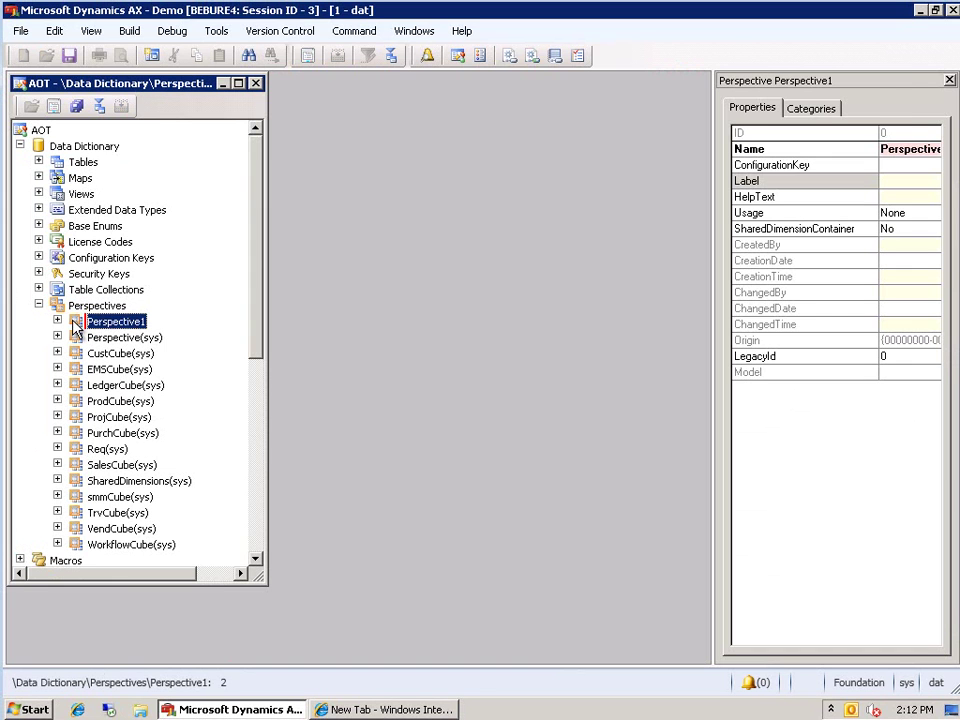
{"action": "left_click", "coordinate": [911, 150]}
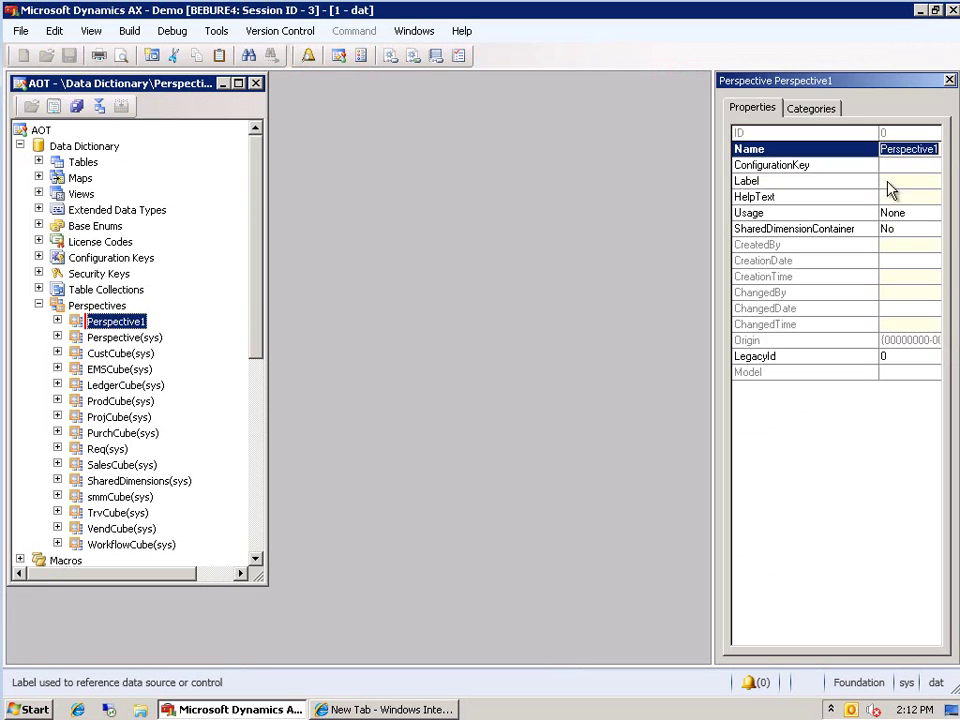
{"action": "type", "text": "Sales"}
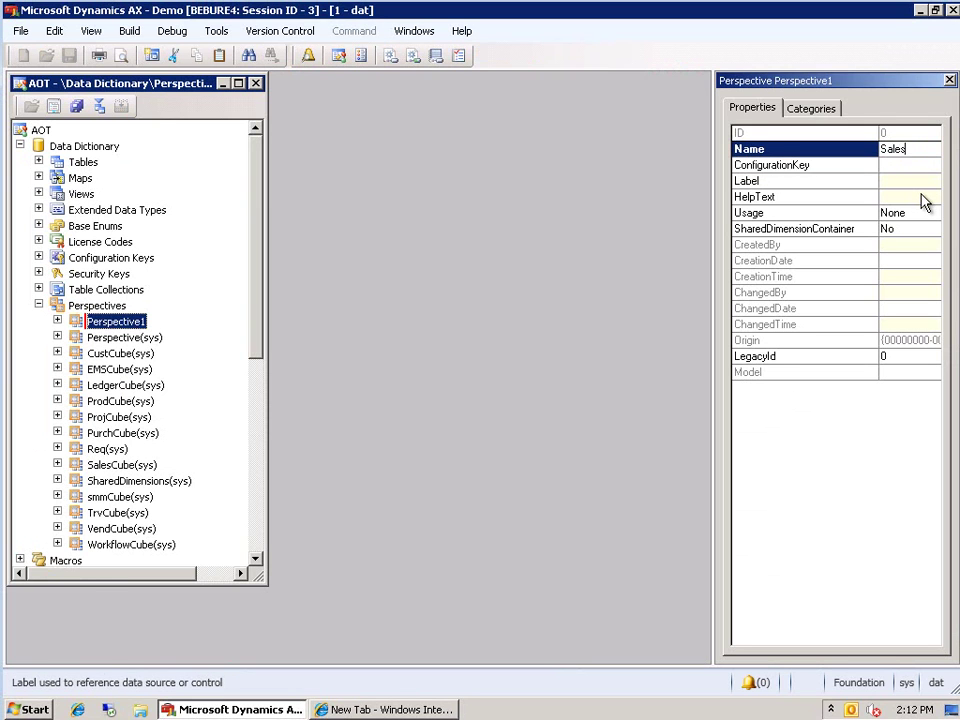
{"action": "type", "text": "Analysis"}
Set the label of the SalesAnalysis perspective to "Sales analysis".
{"action": "key", "text": "Down"}
{"action": "key", "text": "Down"}
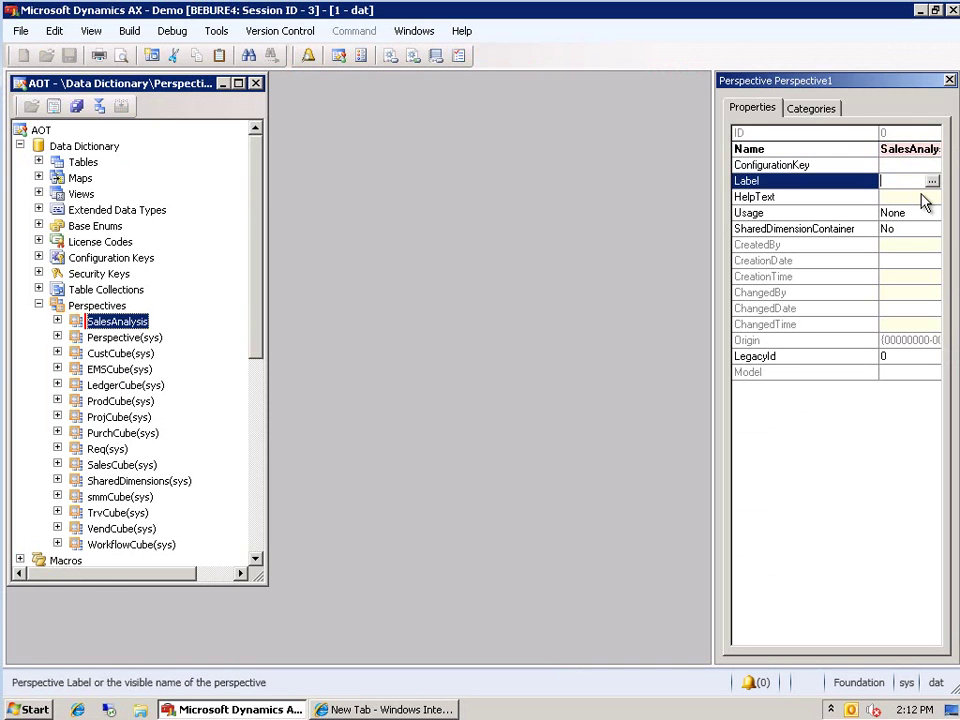
{"action": "type", "text": "Sales analysis"}
{"action": "key", "text": "Down"}
Set the SalesAnalysis perspective's Usage to OLAP and save the changes.
{"action": "key", "text": "Down"}
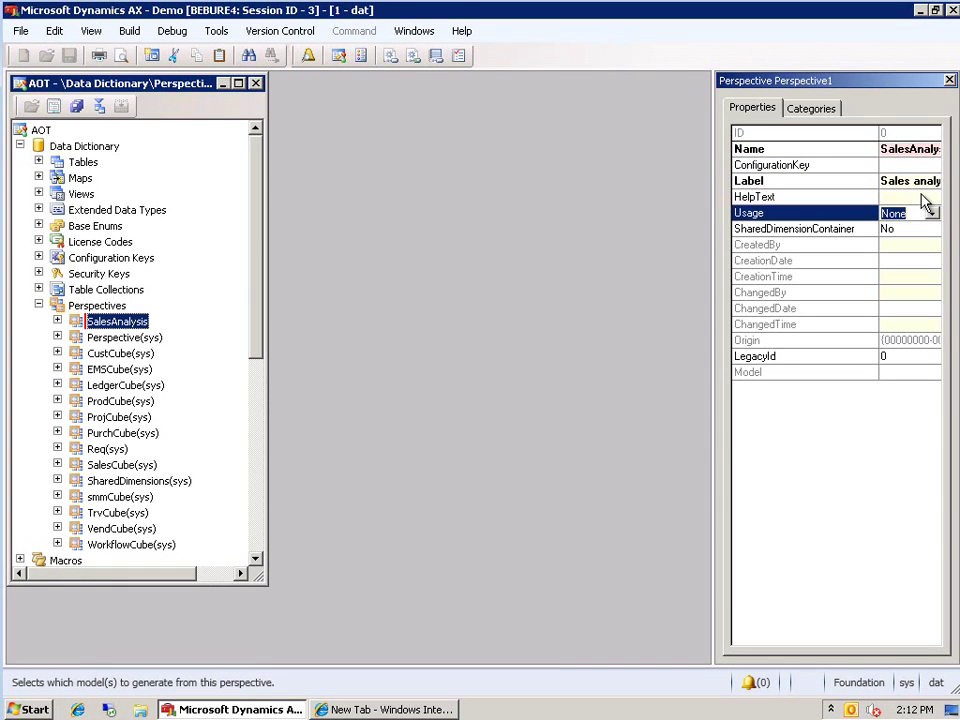
{"action": "left_click", "coordinate": [932, 213]}
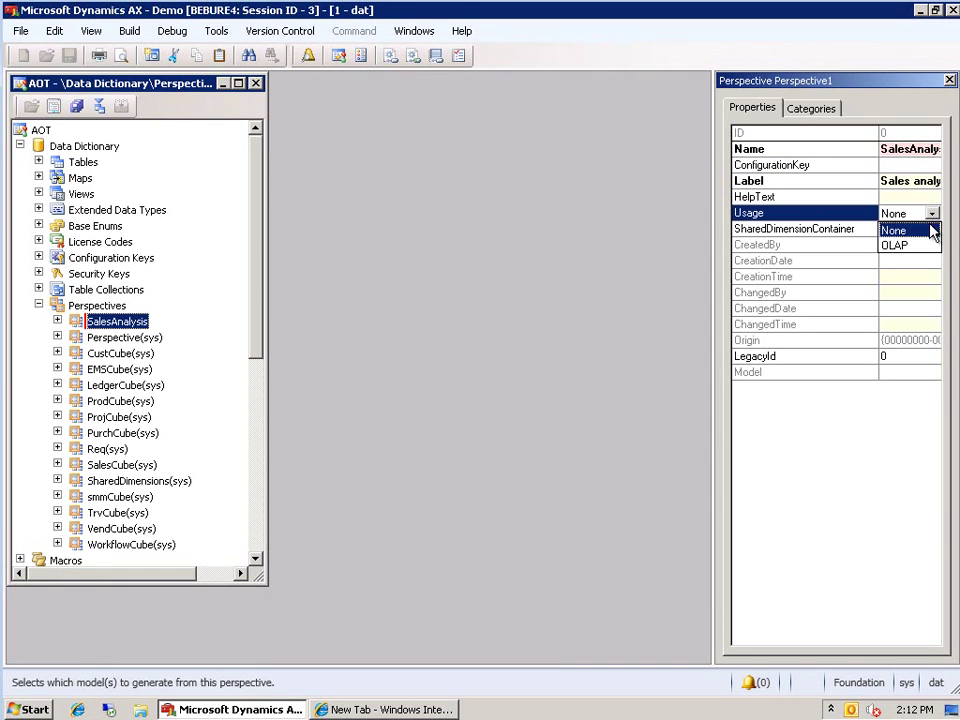
{"action": "left_click", "coordinate": [913, 249]}
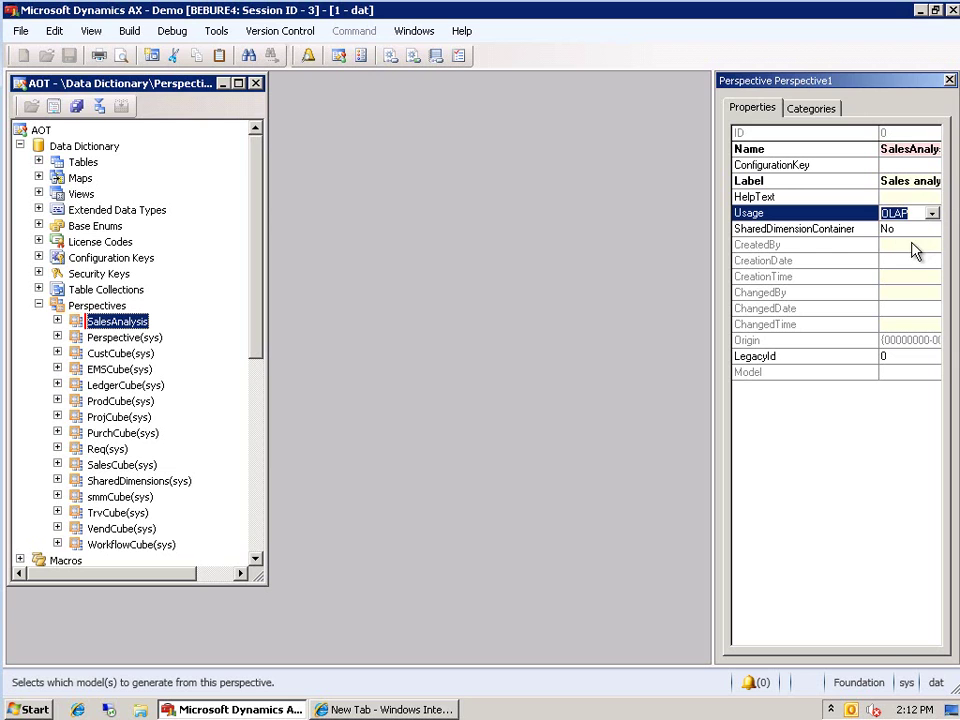
{"action": "left_click", "coordinate": [76, 107]}
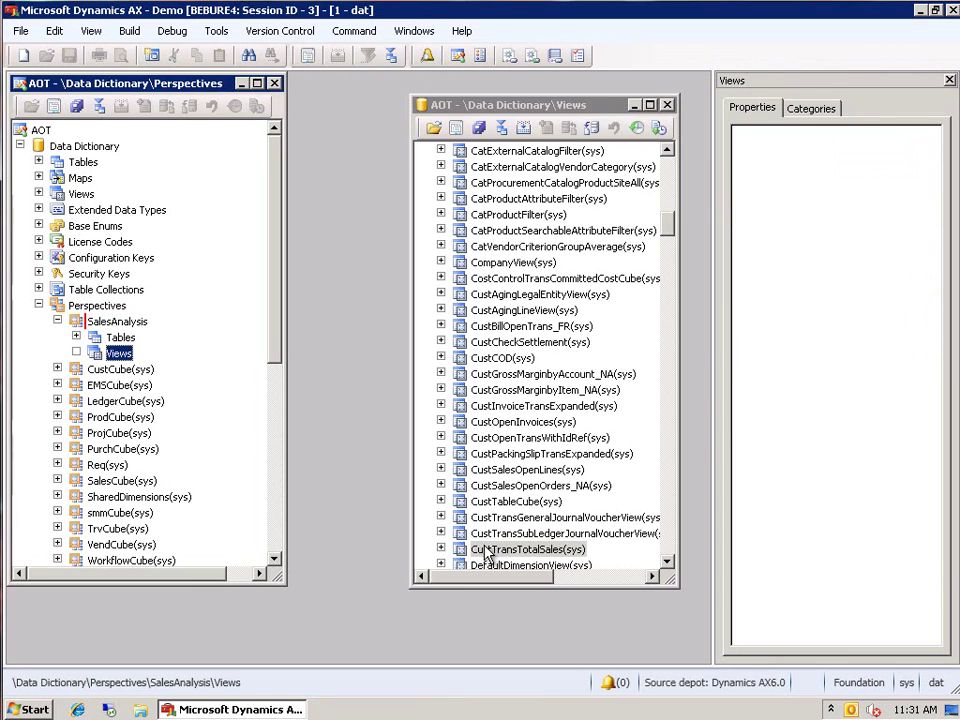
Add the CustTransTotalSales and CustTableCube views to the Views node of the SalesAnalysis perspective.
{"action": "left_click_drag", "start_coordinate": [487, 556], "coordinate": [118, 357]}
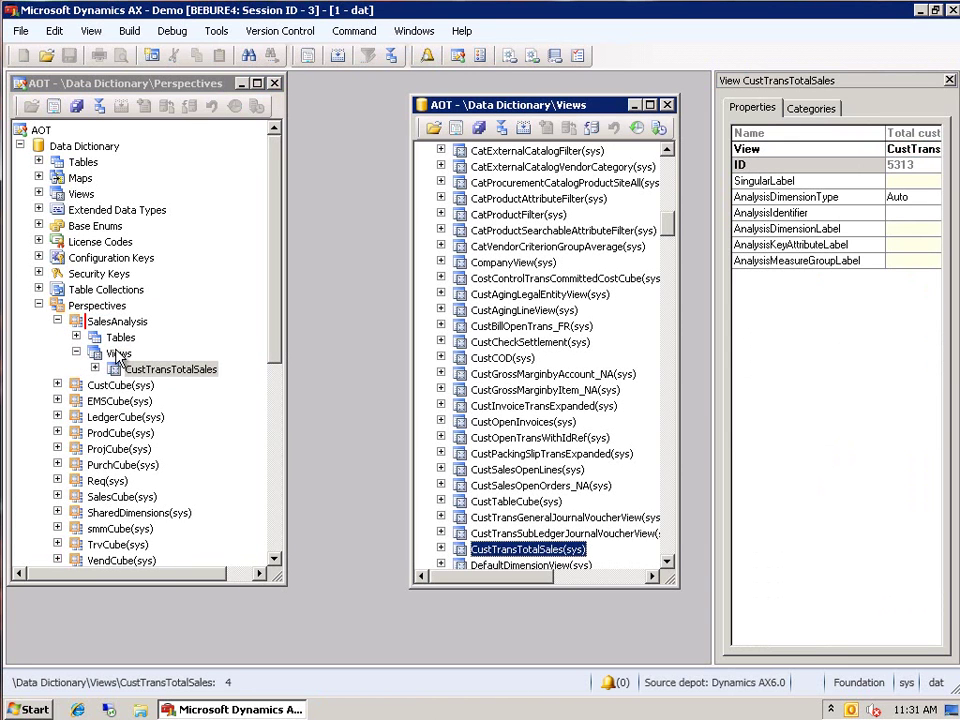
{"action": "left_click", "coordinate": [490, 503]}
{"action": "left_click_drag", "start_coordinate": [490, 503], "coordinate": [130, 359]}
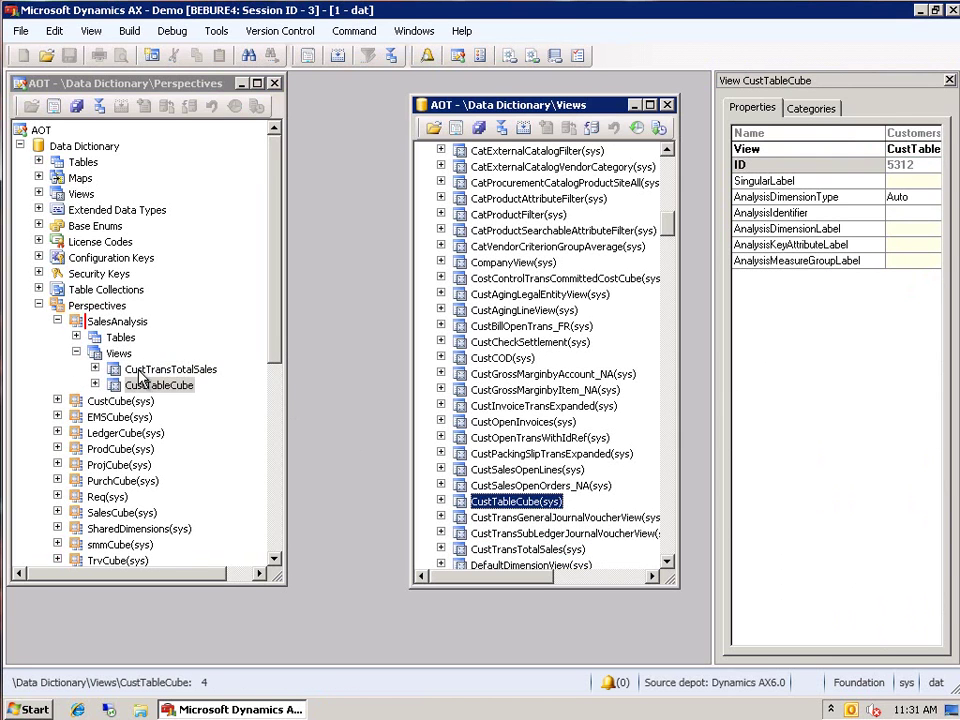
For the perspective's CustTransTotalSales view, set AnalysisDimensionType to Transaction and AnalysisDimensionLabel to "Sales type".
{"action": "left_click", "coordinate": [141, 372]}
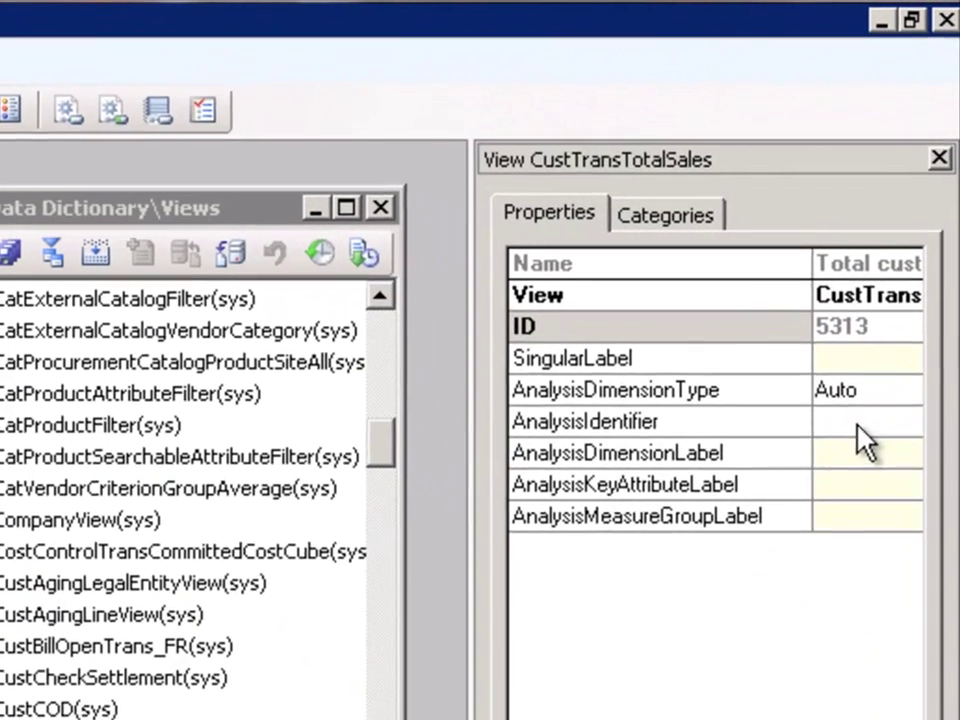
{"action": "left_click", "coordinate": [910, 229]}
{"action": "left_click", "coordinate": [905, 398]}
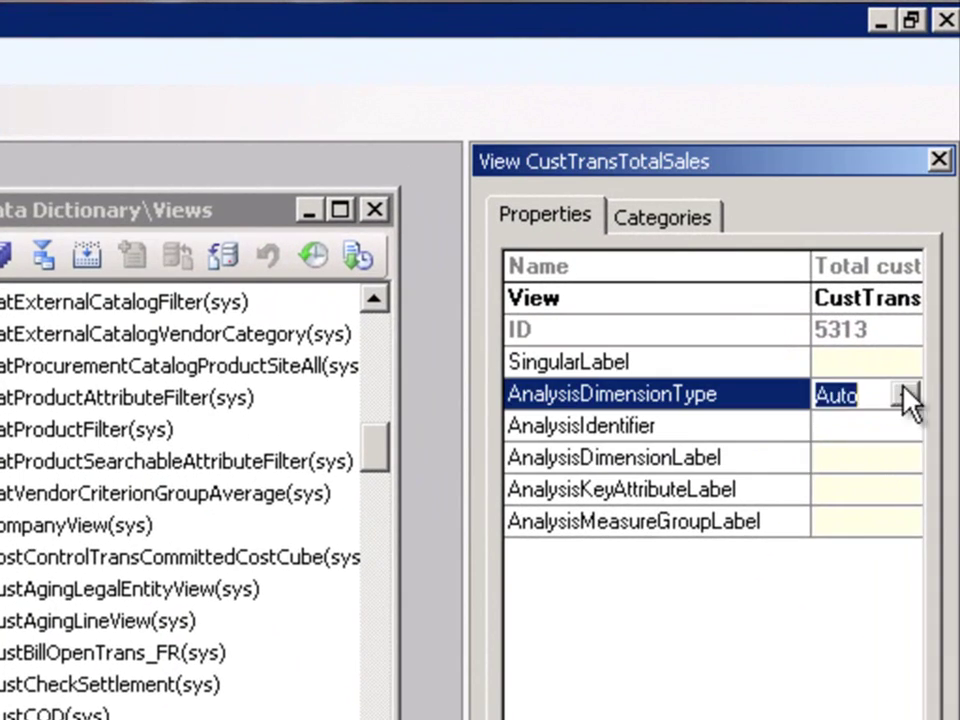
{"action": "left_click", "coordinate": [905, 395]}
{"action": "left_click", "coordinate": [905, 520]}
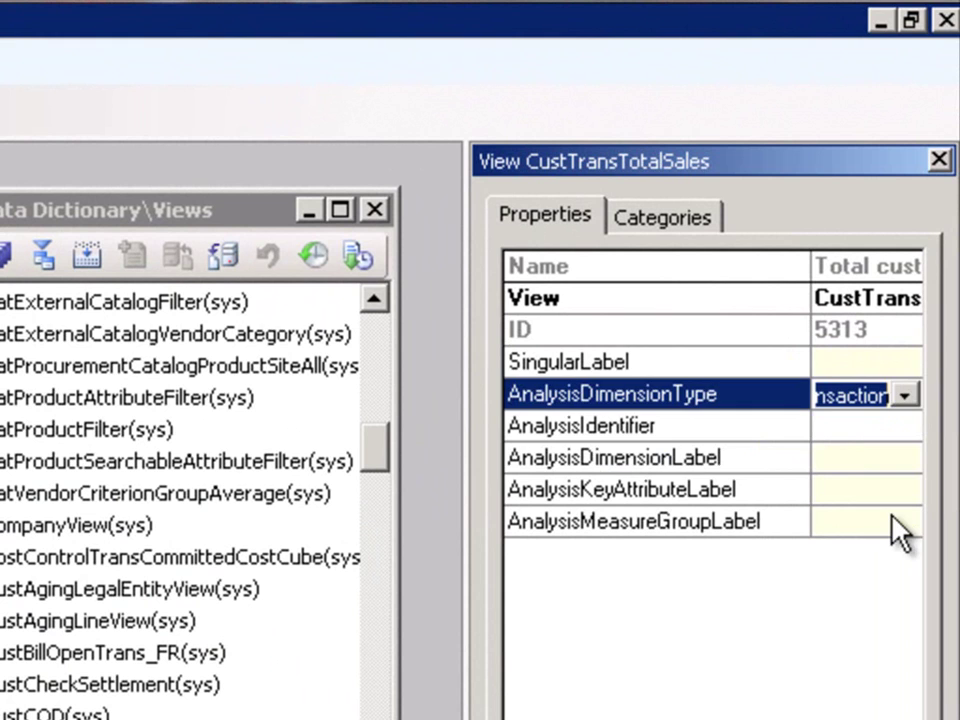
{"action": "left_click", "coordinate": [887, 460]}
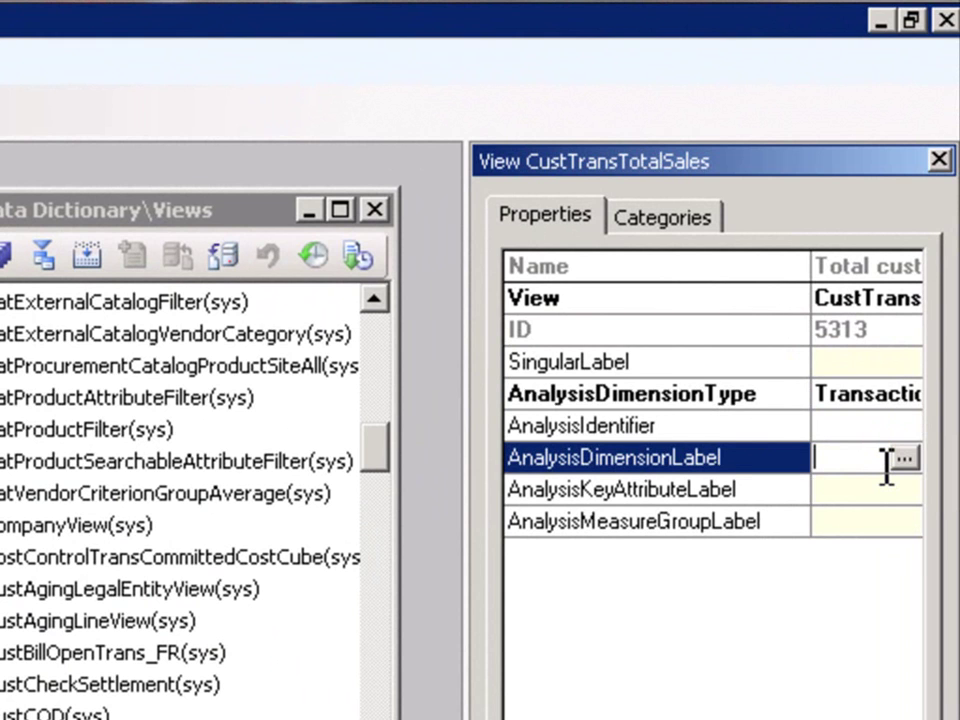
{"action": "type", "text": "Sales type"}
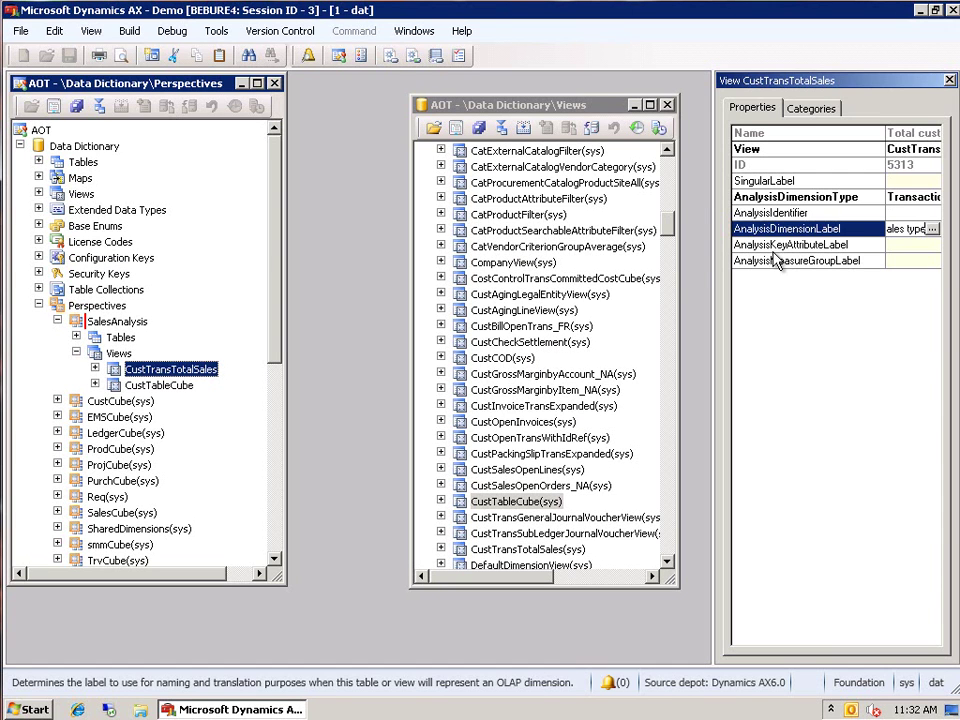
For the AmountMST field of CustTransTotalSales in the perspective, set AnalysisUsage to Measure and AnalysisDefaultTotal to Sum.
{"action": "left_click", "coordinate": [95, 369]}
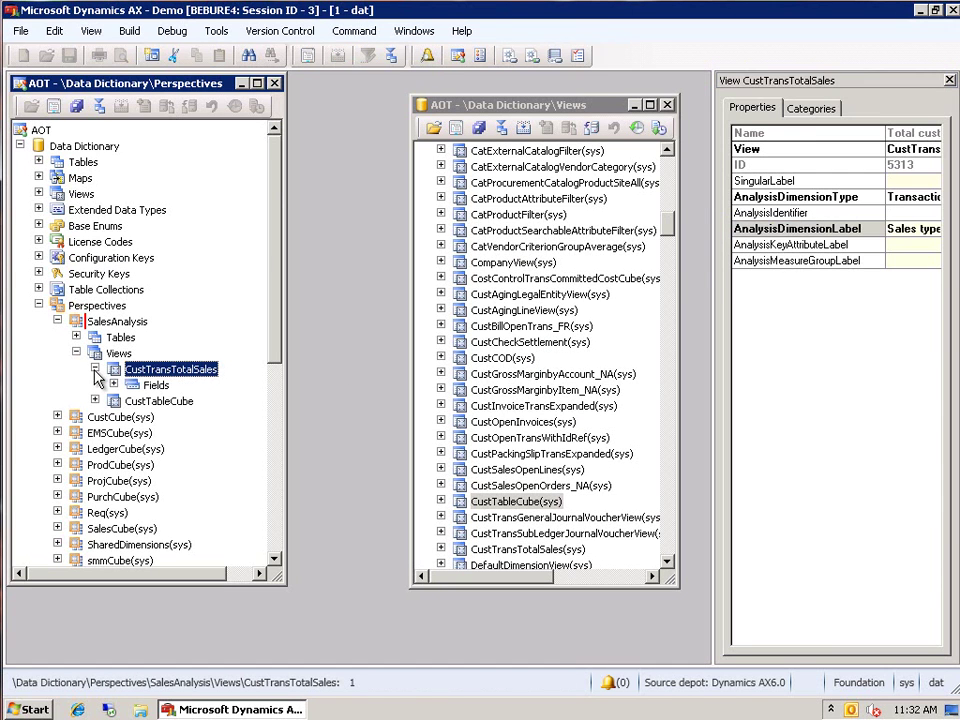
{"action": "double_click", "coordinate": [155, 385]}
{"action": "scroll", "coordinate": [150, 380], "scroll_direction": "down", "scroll_amount": 2}
{"action": "left_click", "coordinate": [189, 322]}
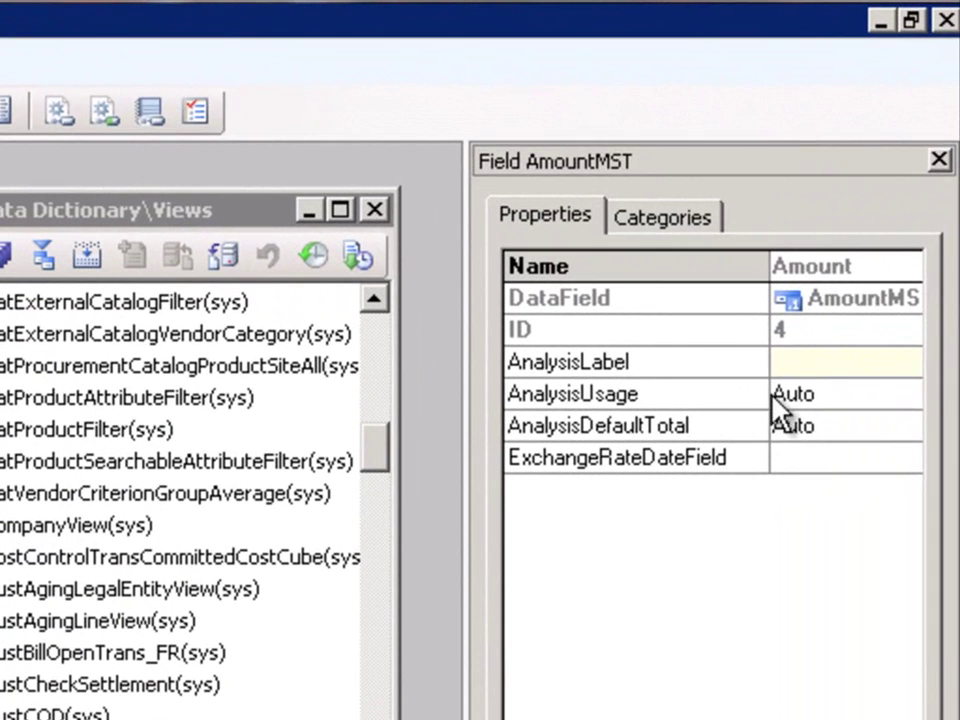
{"action": "left_click", "coordinate": [864, 208]}
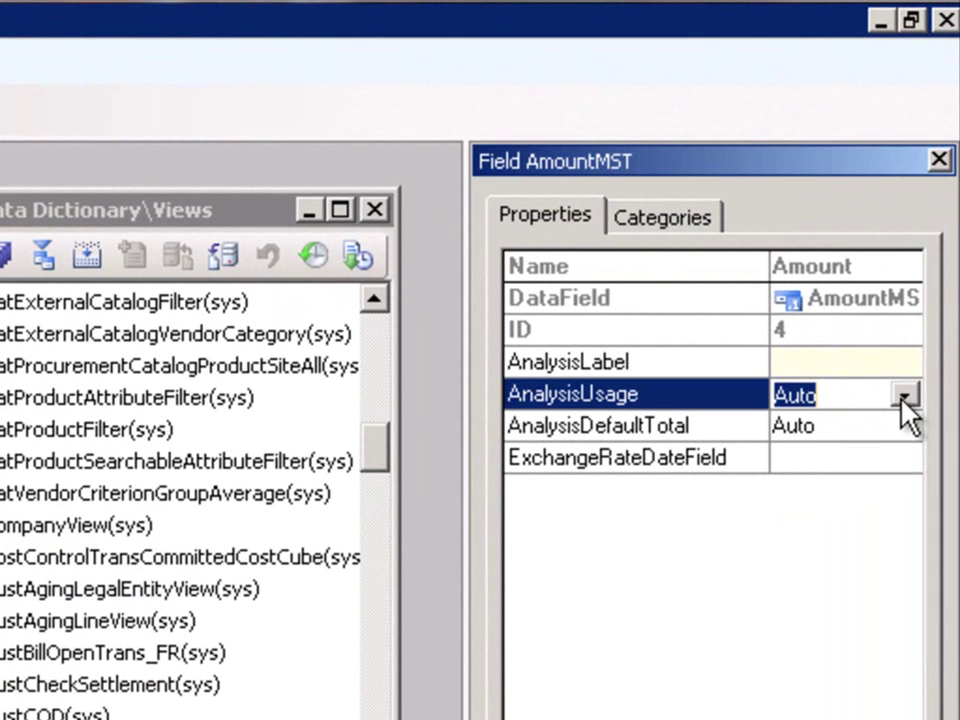
{"action": "left_click", "coordinate": [904, 396]}
{"action": "left_click", "coordinate": [850, 516]}
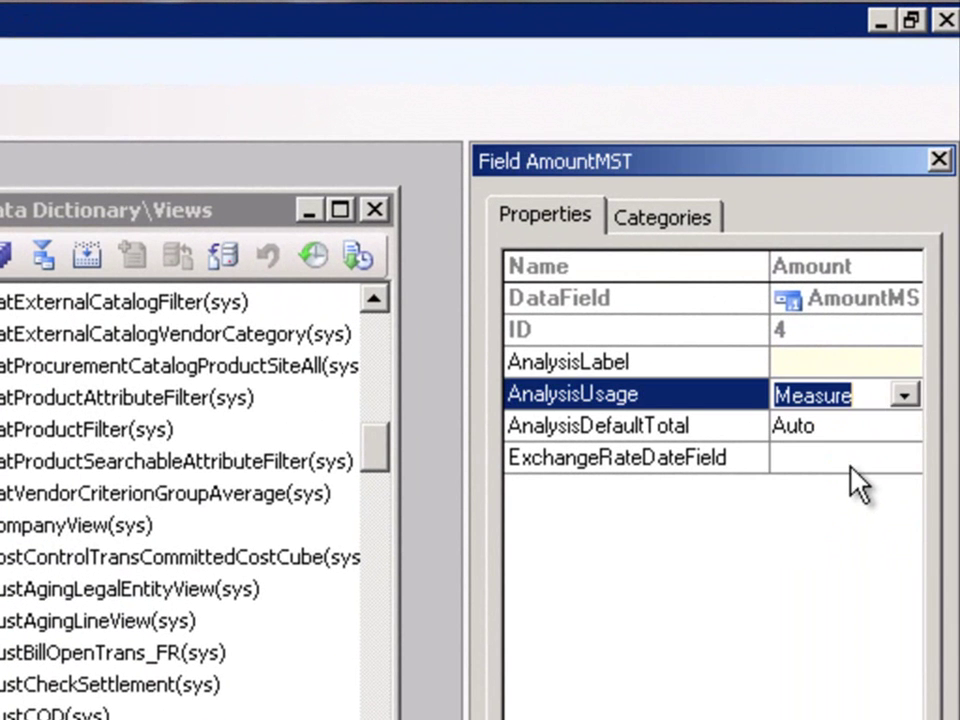
{"action": "left_click", "coordinate": [880, 428]}
{"action": "left_click", "coordinate": [904, 427]}
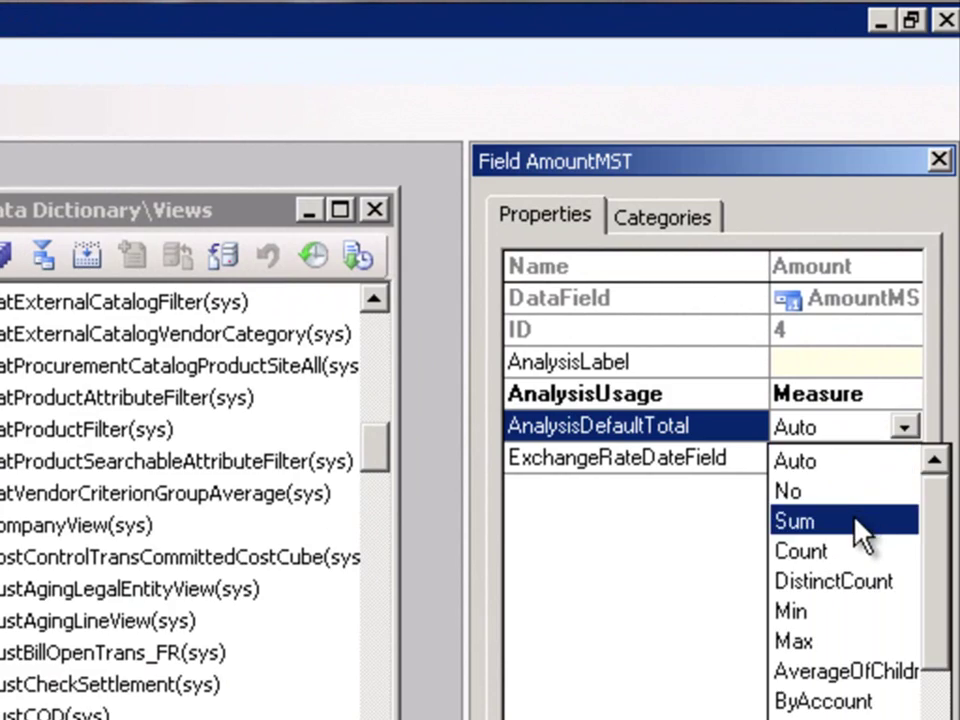
{"action": "left_click", "coordinate": [853, 518]}
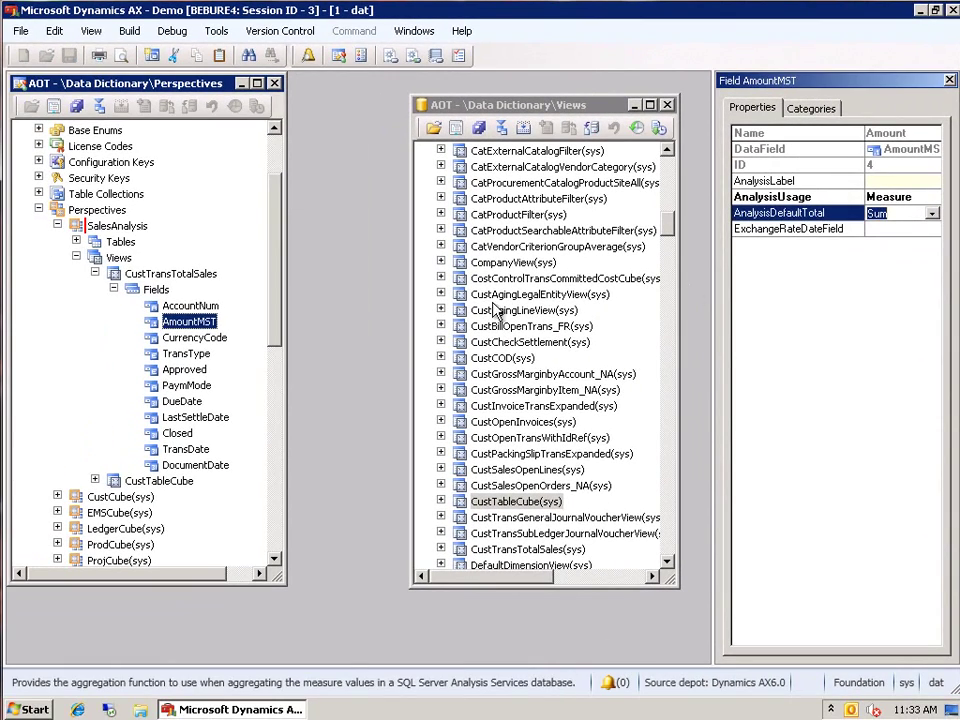
Set AnalysisUsage to Attribute for both the TransType and TransDate fields of CustTransTotalSales.
{"action": "left_click", "coordinate": [210, 357]}
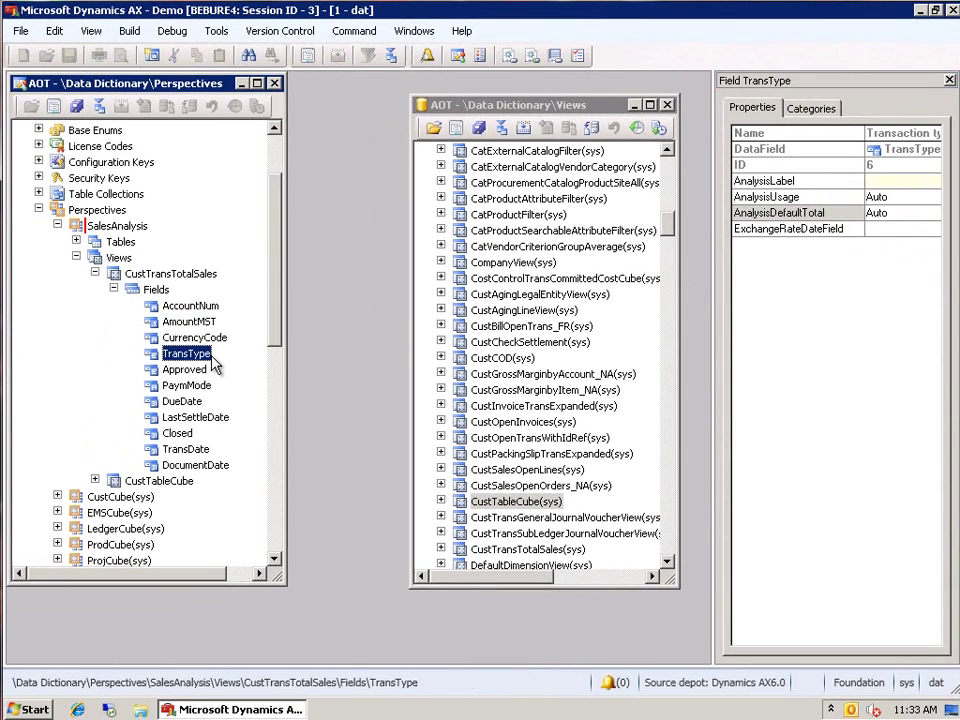
{"action": "left_click", "coordinate": [203, 451], "text": "ctrl"}
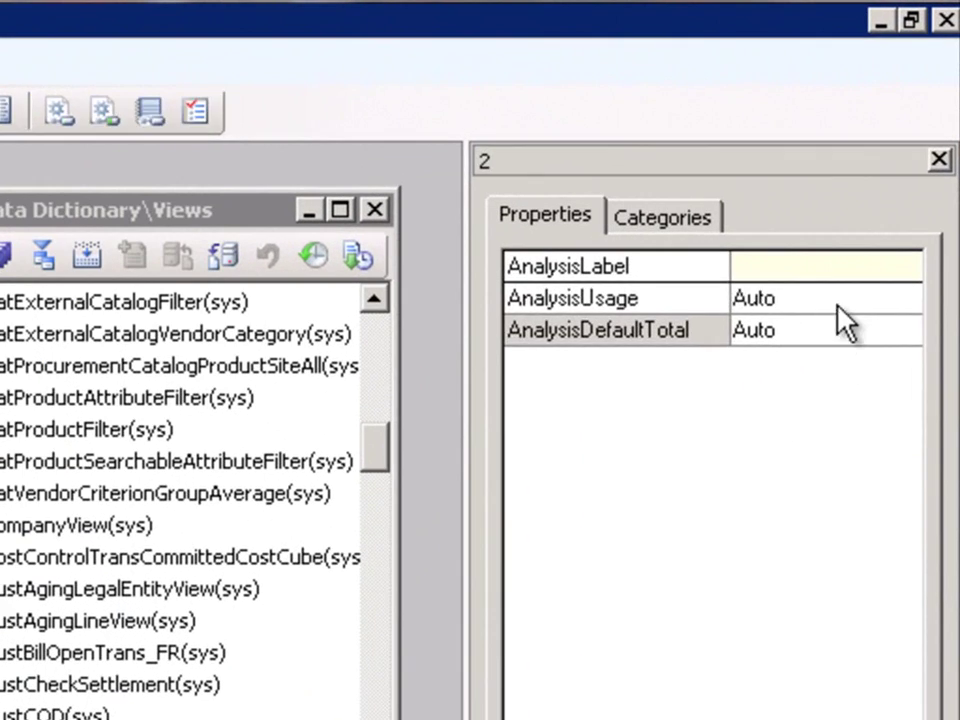
{"action": "left_click", "coordinate": [923, 152]}
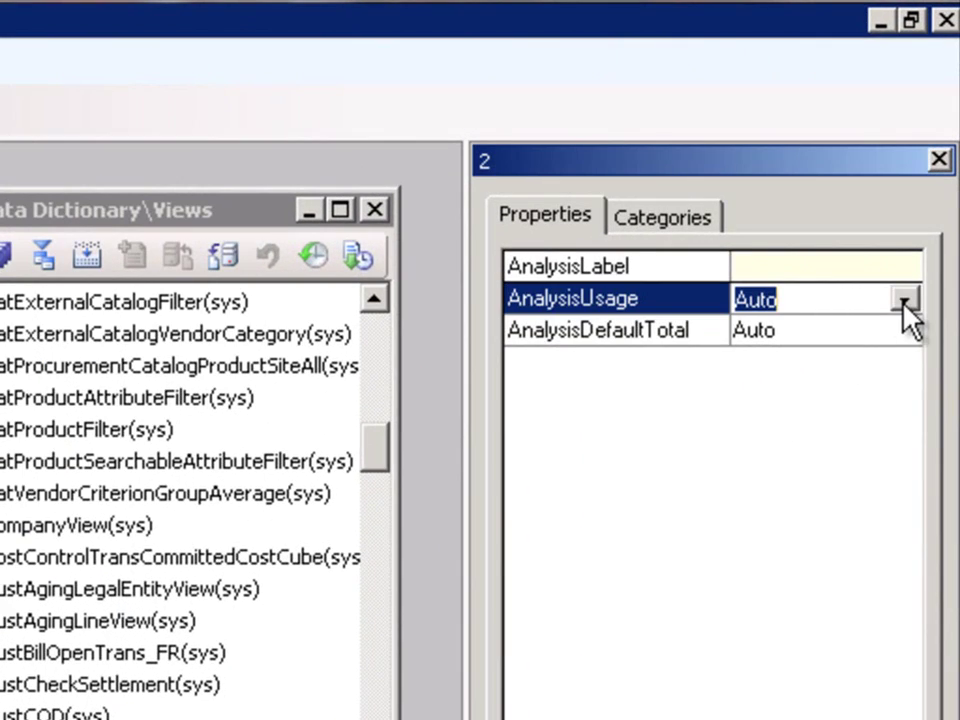
{"action": "left_click", "coordinate": [904, 300]}
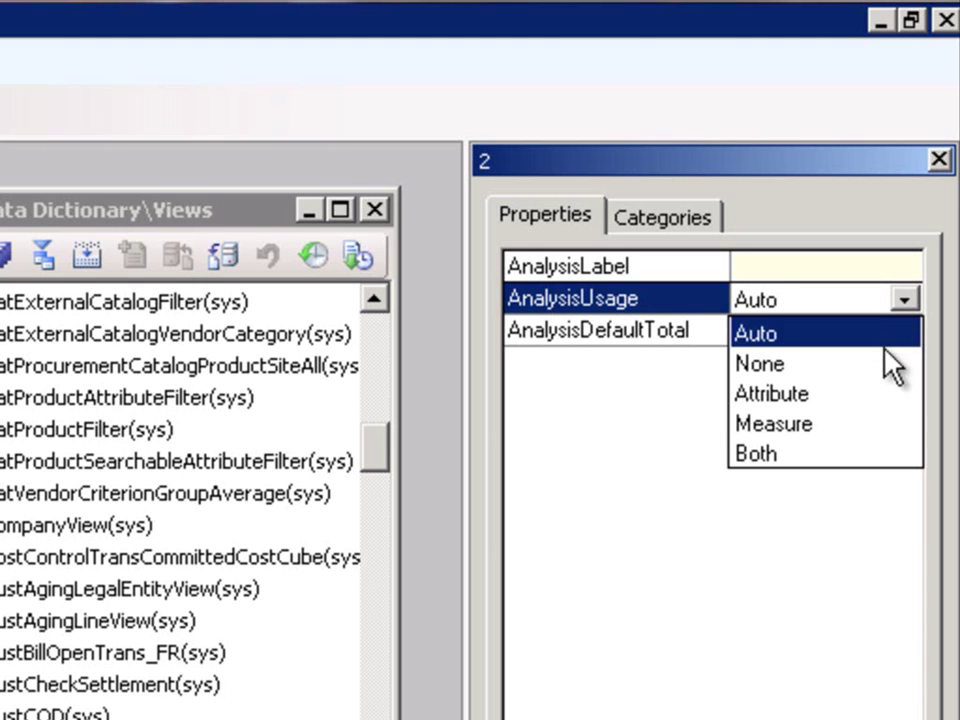
{"action": "left_click", "coordinate": [858, 410]}
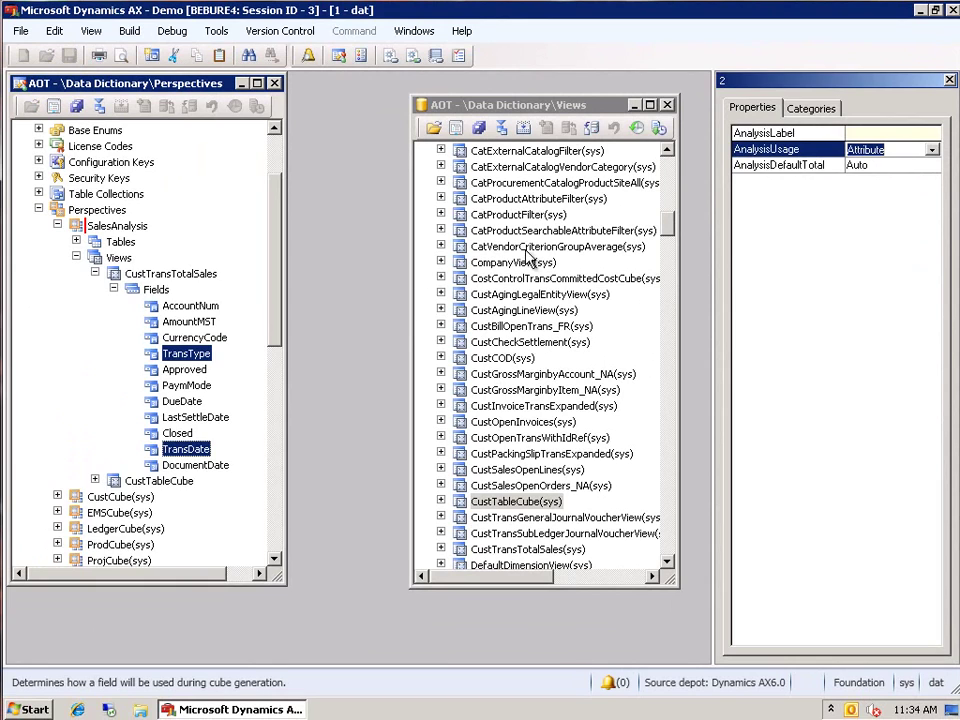
For the perspective's CustTableCube view, set AnalysisDimensionLabel to "Customer information" and AnalysisMeasureGroupLabel to "Customer details".
{"action": "left_click", "coordinate": [95, 273]}
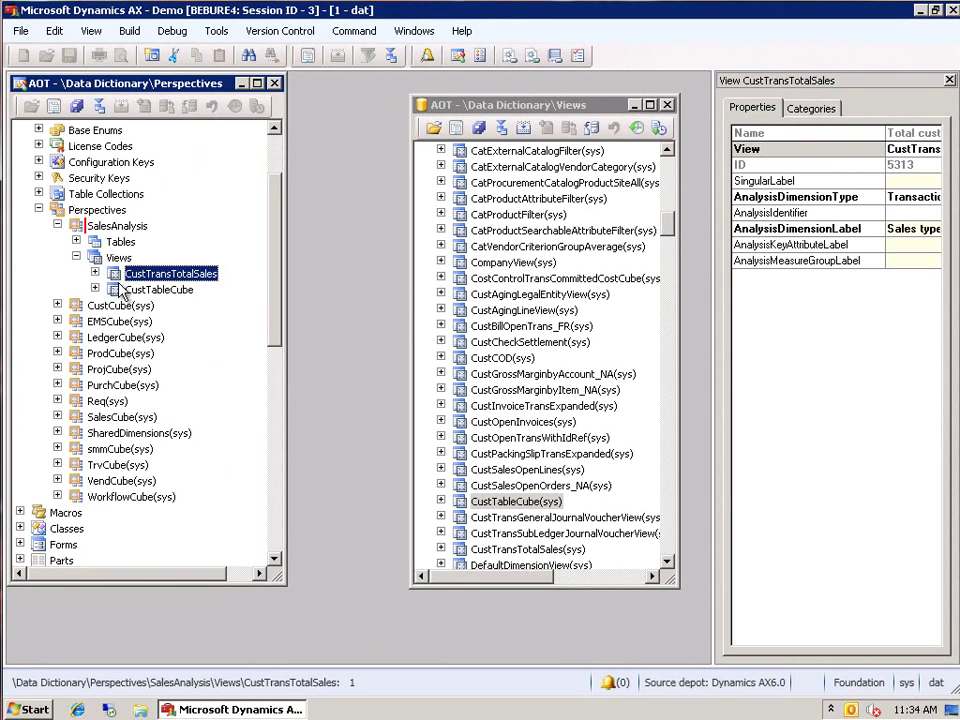
{"action": "left_click", "coordinate": [137, 290]}
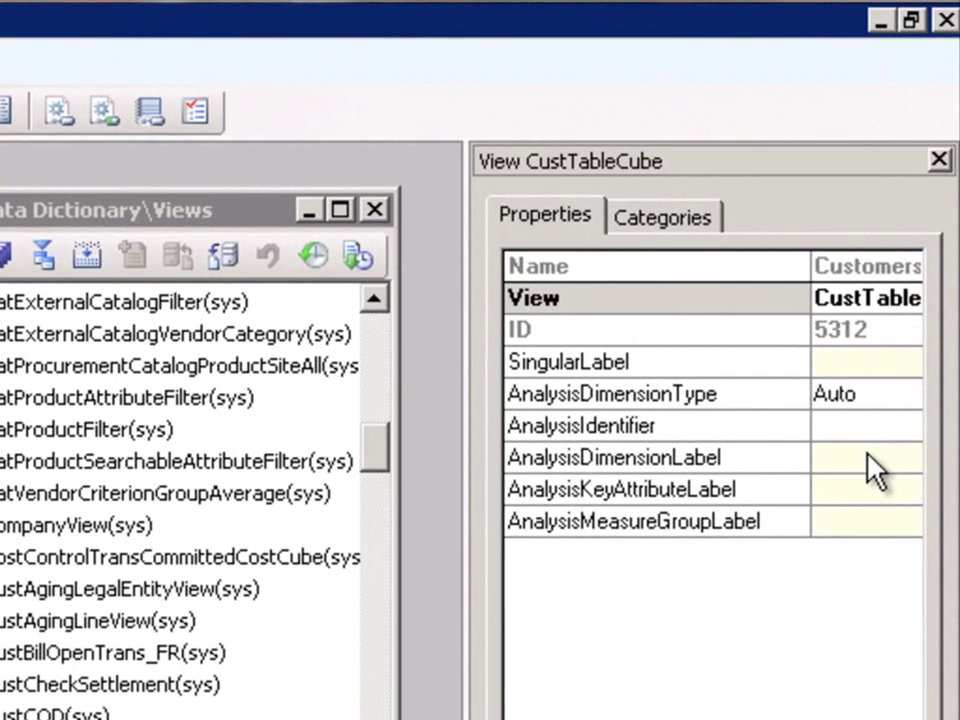
{"action": "left_click", "coordinate": [866, 457]}
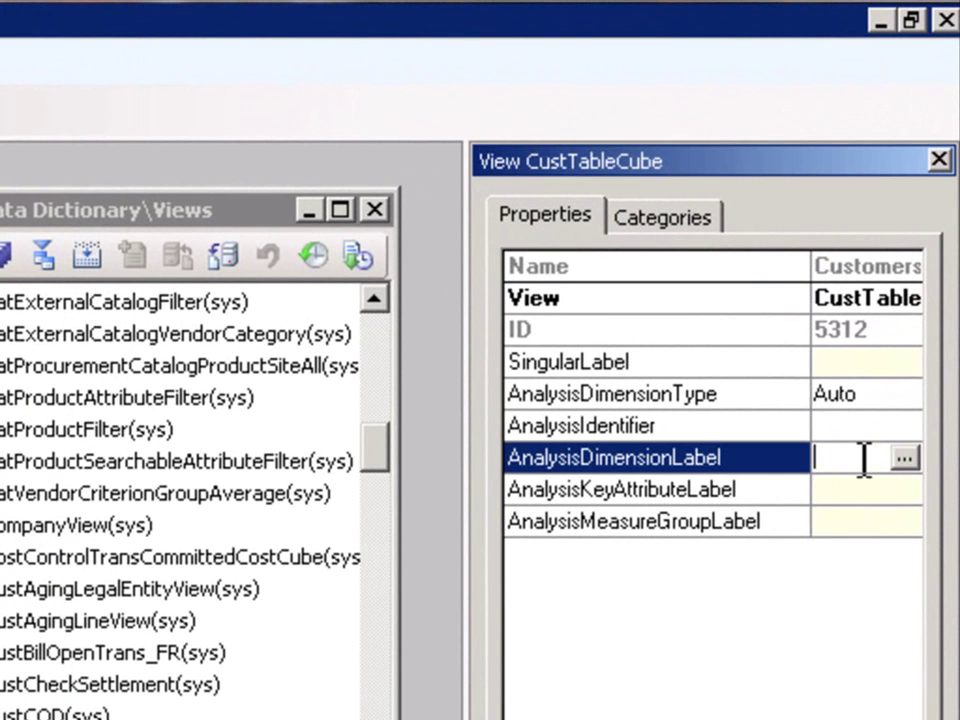
{"action": "type", "text": "Customer information"}
{"action": "key", "text": "Down"}
{"action": "key", "text": "Down"}
{"action": "type", "text": "Customer de"}
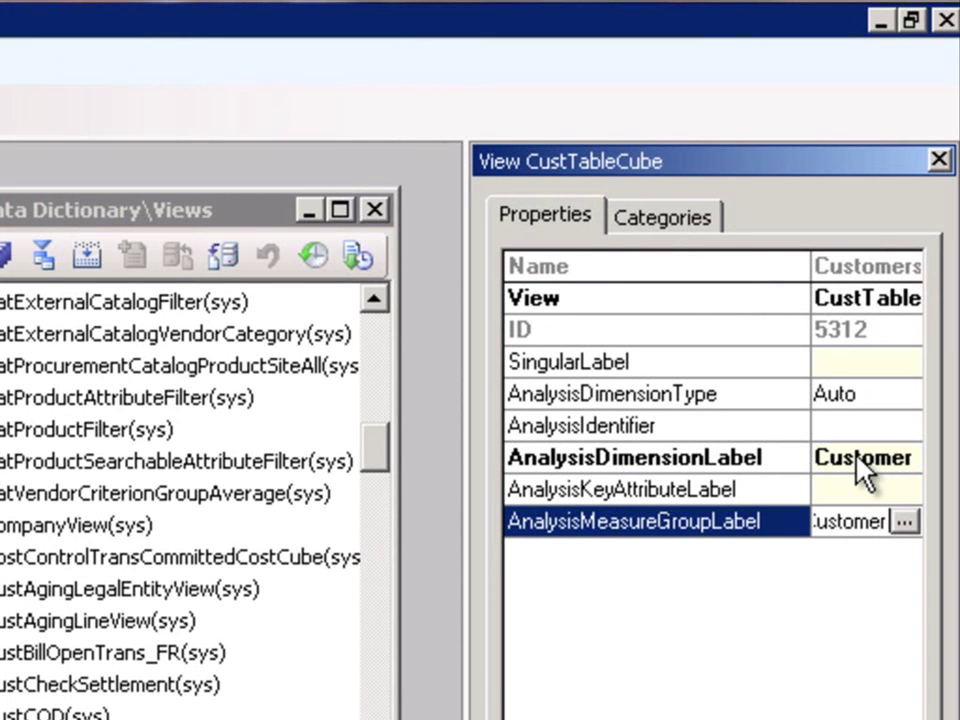
{"action": "type", "text": "tails"}
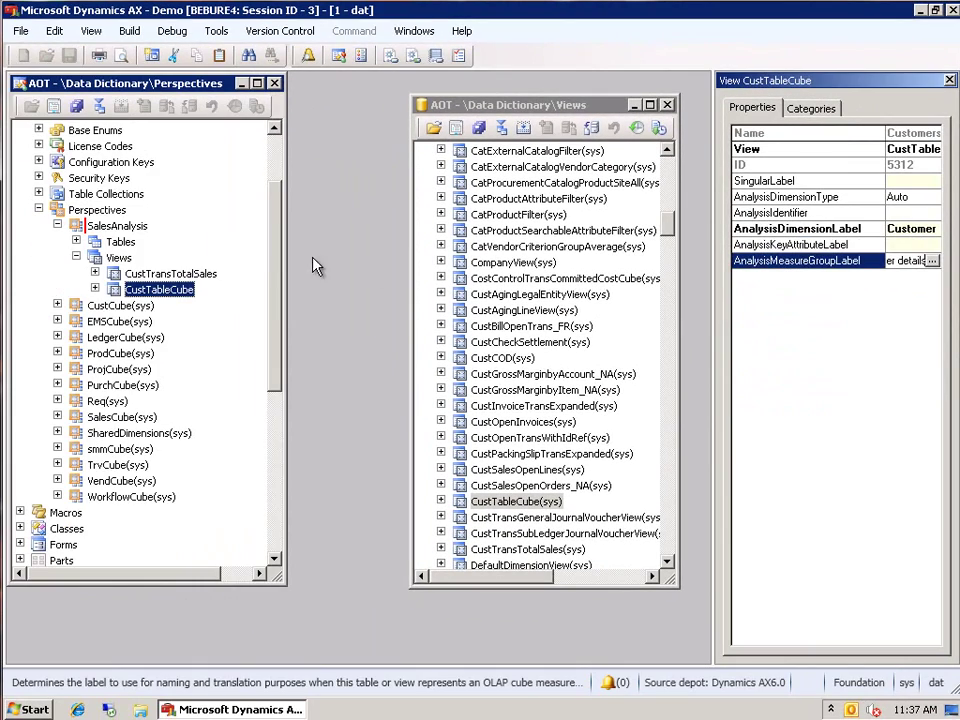
For the AccountNum field of CustTableCube in the perspective, set AnalysisUsage to Measure and AnalysisDefaultTotal to Count.
{"action": "left_click", "coordinate": [95, 288]}
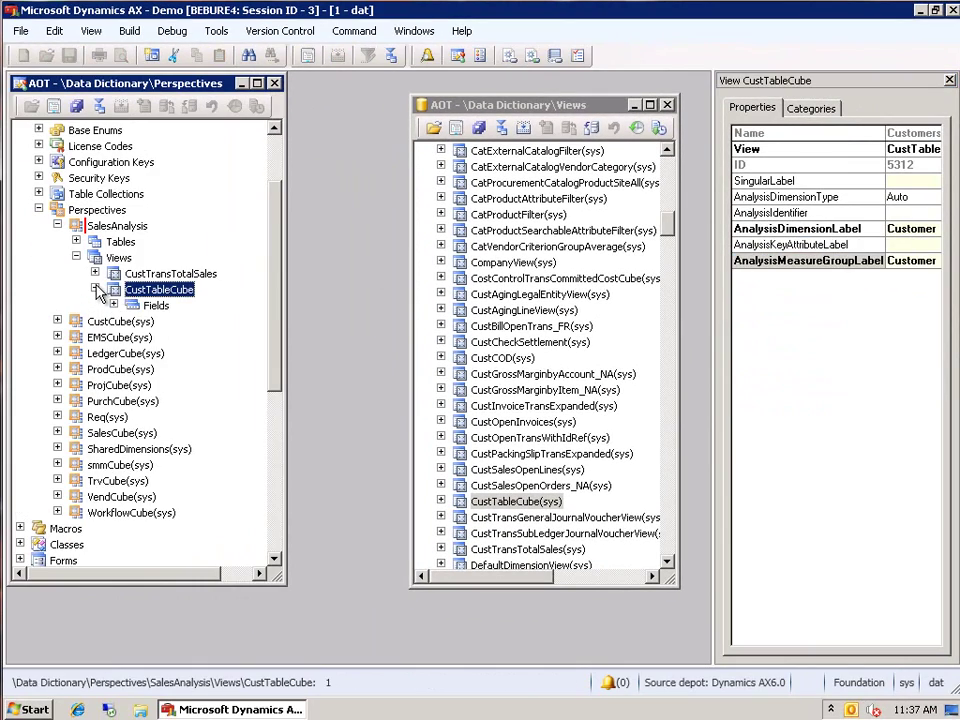
{"action": "left_click", "coordinate": [114, 305]}
{"action": "left_click", "coordinate": [186, 274]}
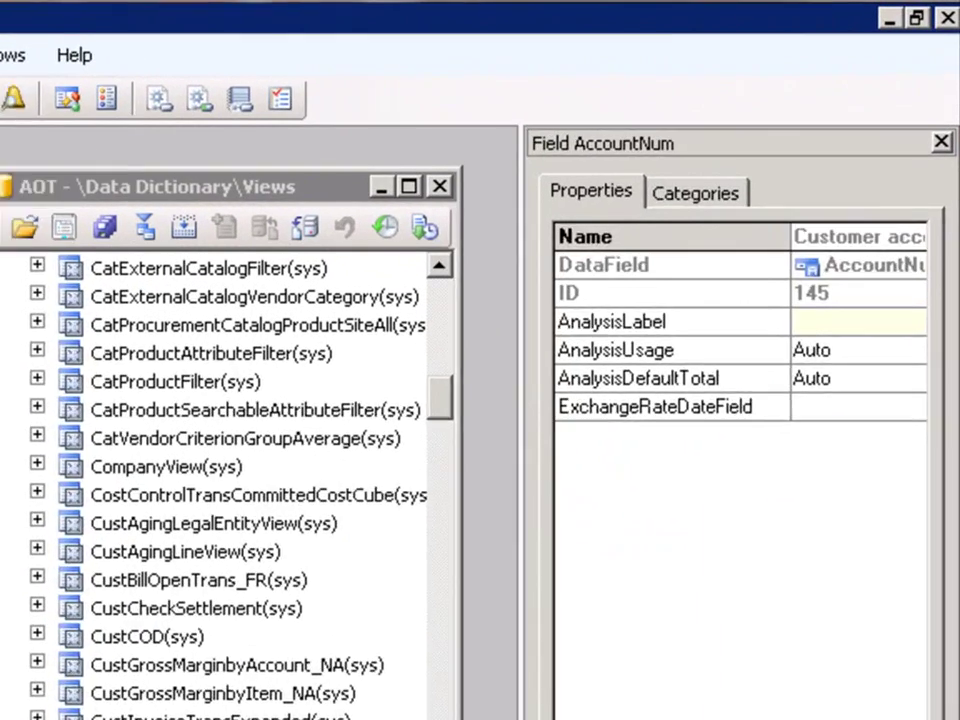
{"action": "left_click", "coordinate": [860, 396]}
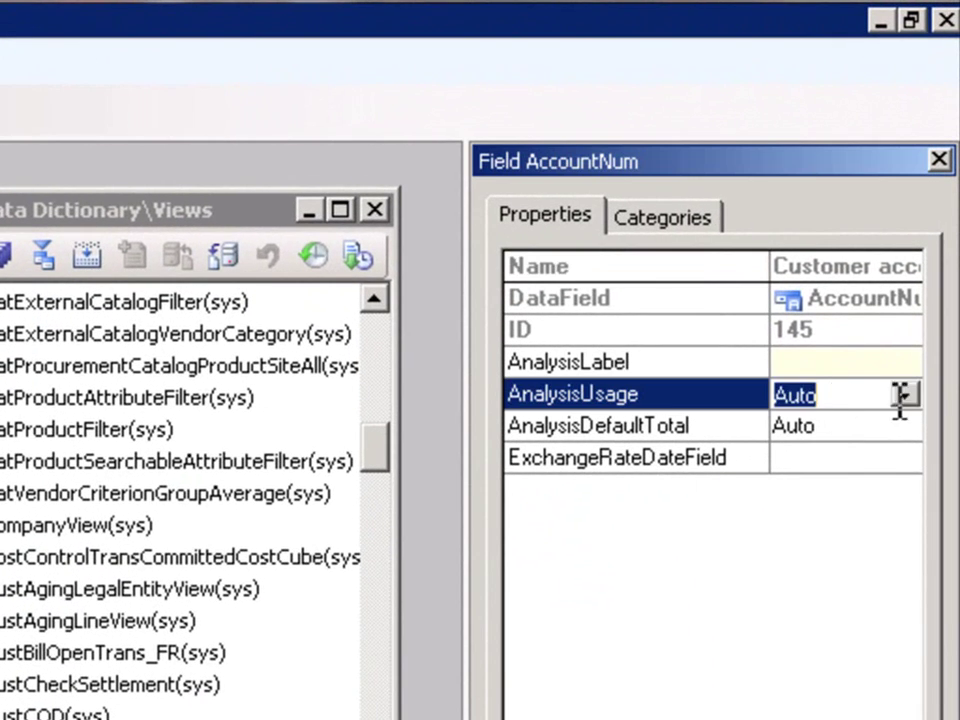
{"action": "left_click", "coordinate": [904, 396]}
{"action": "left_click", "coordinate": [835, 519]}
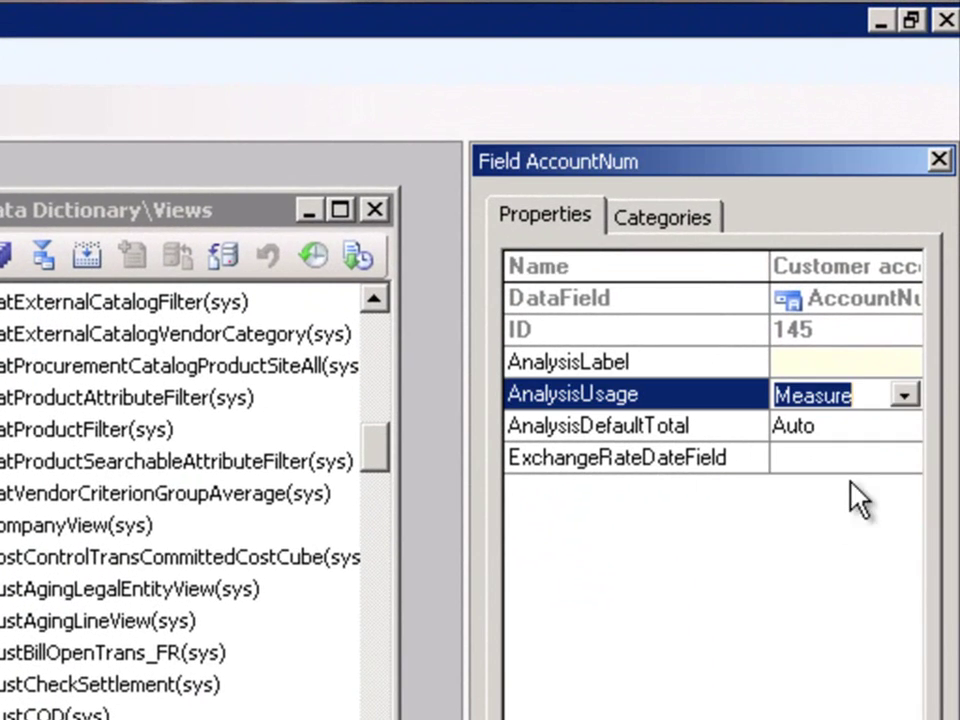
{"action": "left_click", "coordinate": [900, 428]}
{"action": "left_click", "coordinate": [904, 432]}
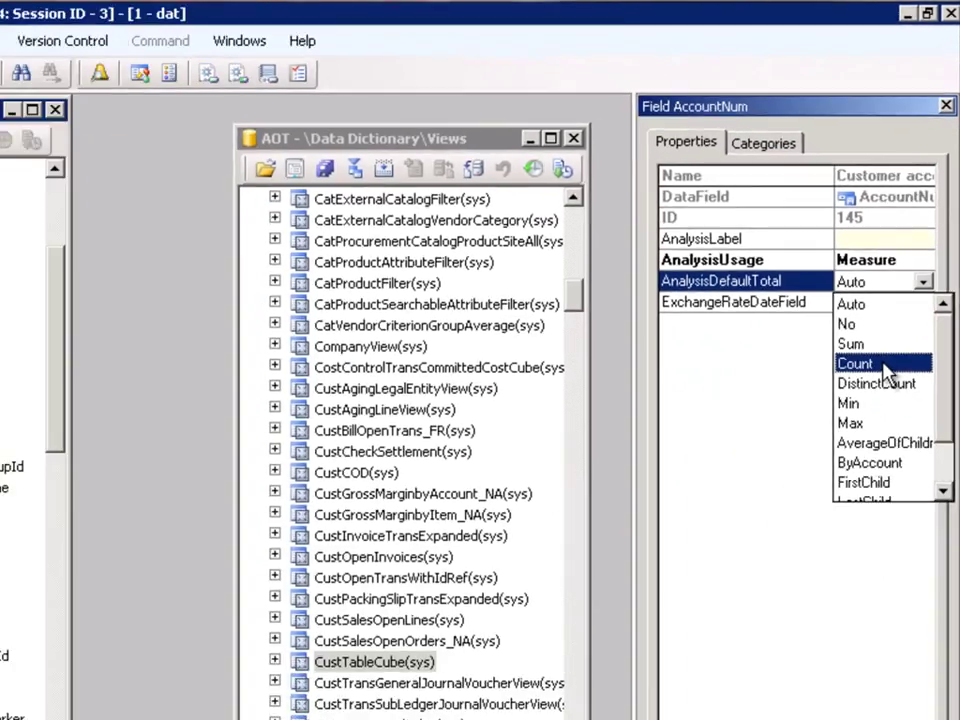
{"action": "left_click", "coordinate": [885, 365]}
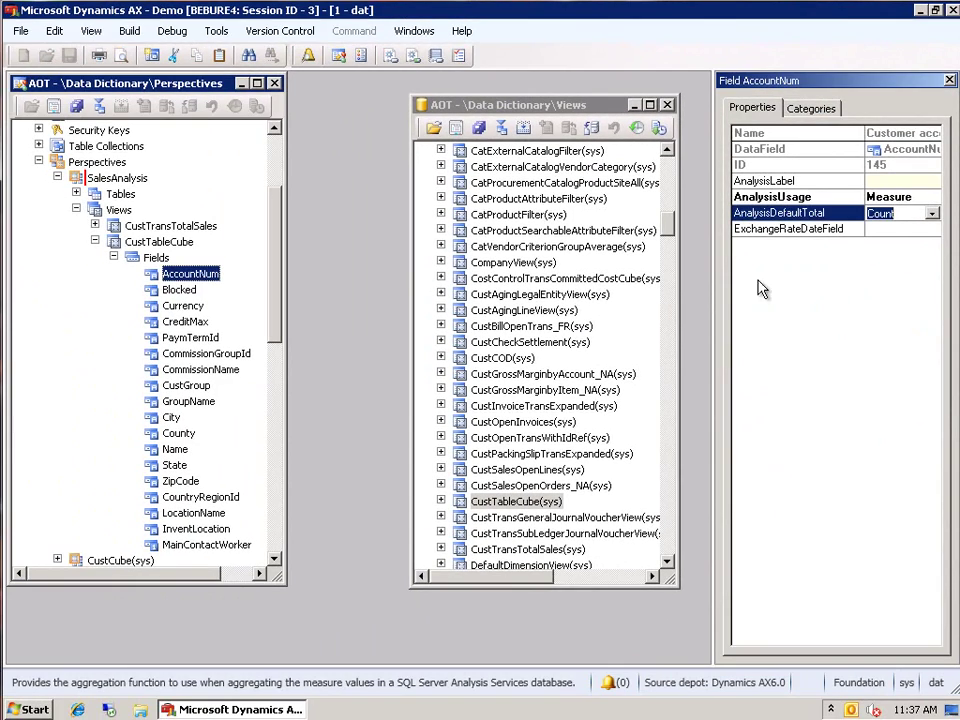
Set AnalysisUsage to Attribute for the Blocked, GroupName, City, County, Name, State and MainContactWorker fields of CustTableCube together.
{"action": "left_click", "coordinate": [196, 290]}
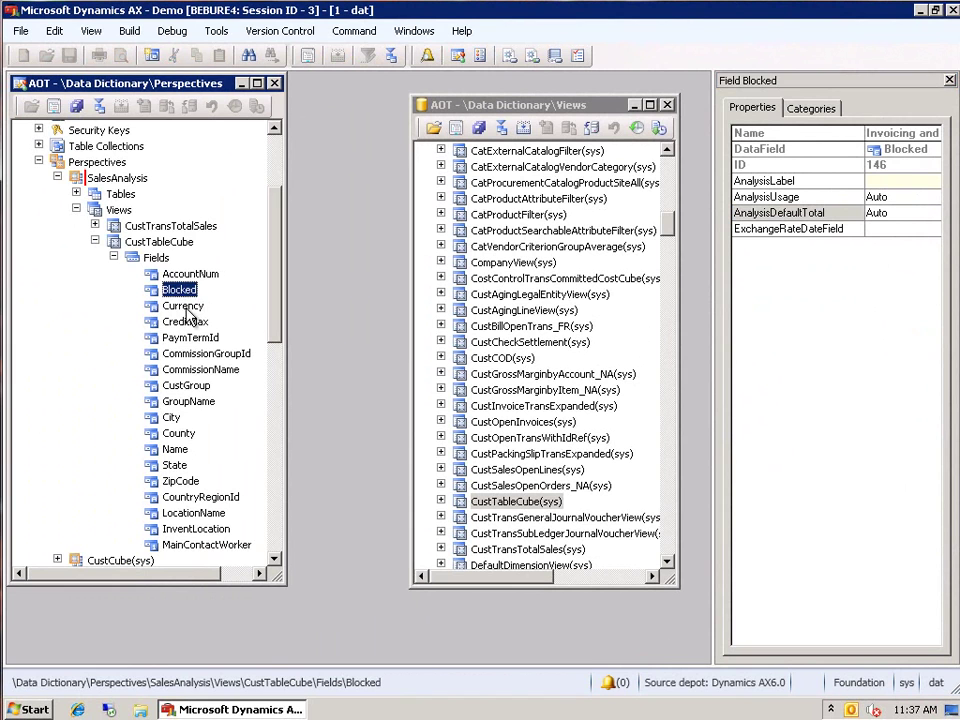
{"action": "left_click", "coordinate": [190, 404], "text": "ctrl"}
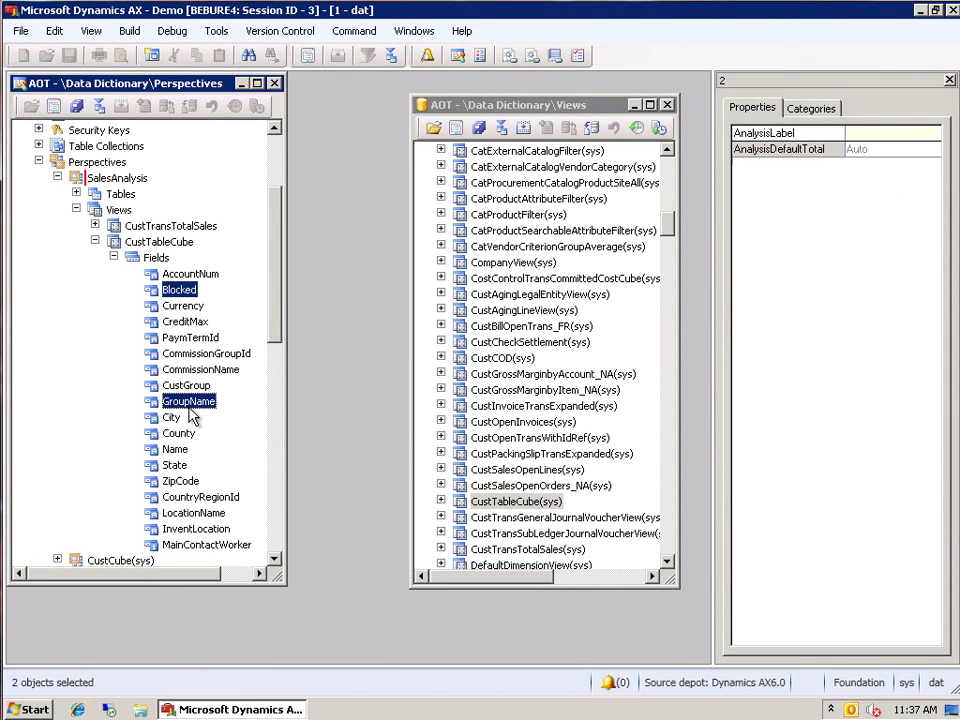
{"action": "left_click", "coordinate": [186, 418], "text": "ctrl"}
{"action": "left_click", "coordinate": [182, 434], "text": "ctrl"}
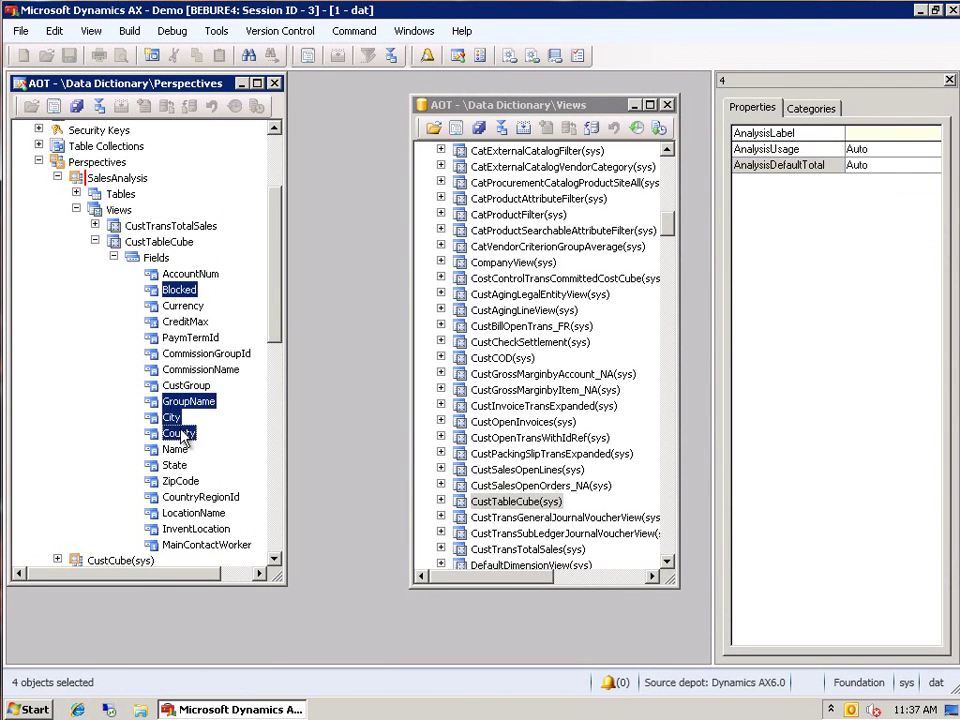
{"action": "left_click", "coordinate": [184, 450], "text": "ctrl"}
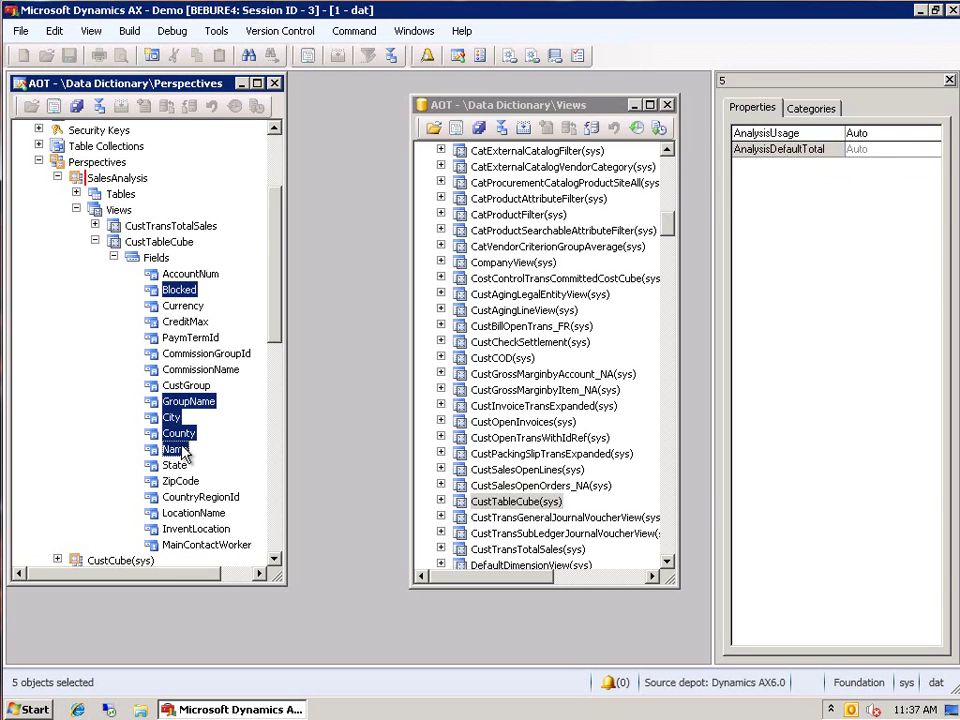
{"action": "left_click", "coordinate": [180, 465], "text": "ctrl"}
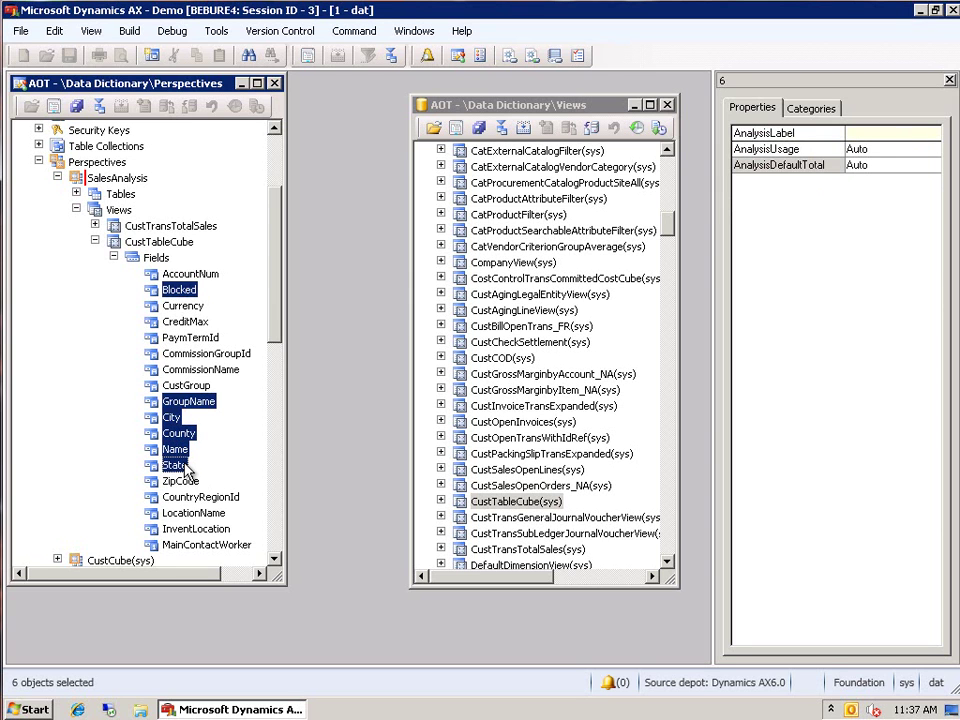
{"action": "left_click", "coordinate": [199, 548], "text": "ctrl"}
{"action": "left_click", "coordinate": [928, 148]}
{"action": "left_click", "coordinate": [934, 149]}
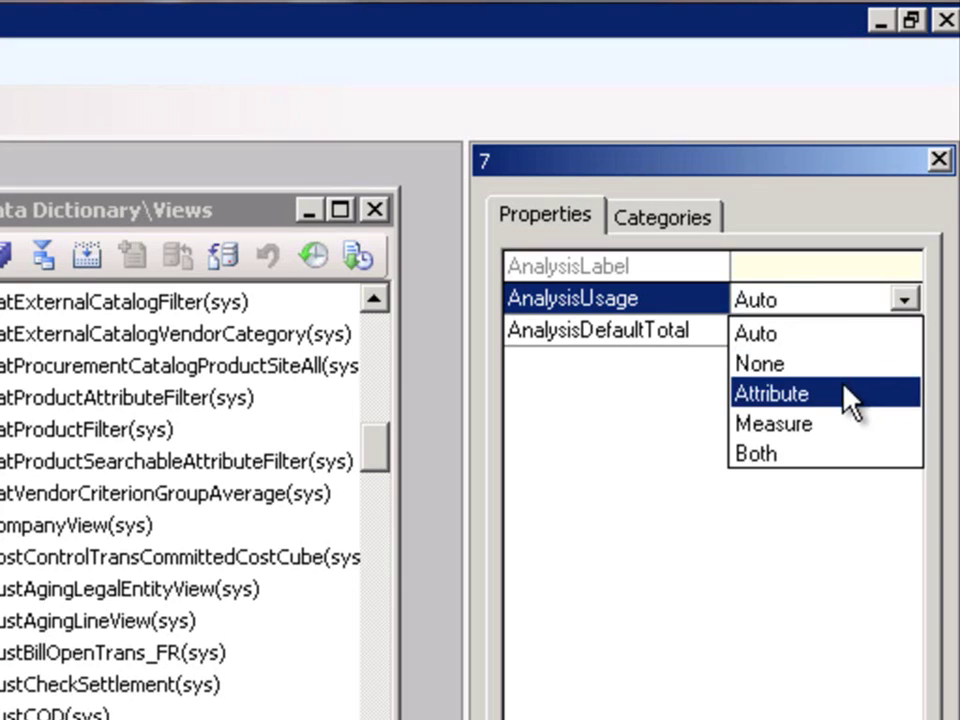
{"action": "left_click", "coordinate": [843, 394]}
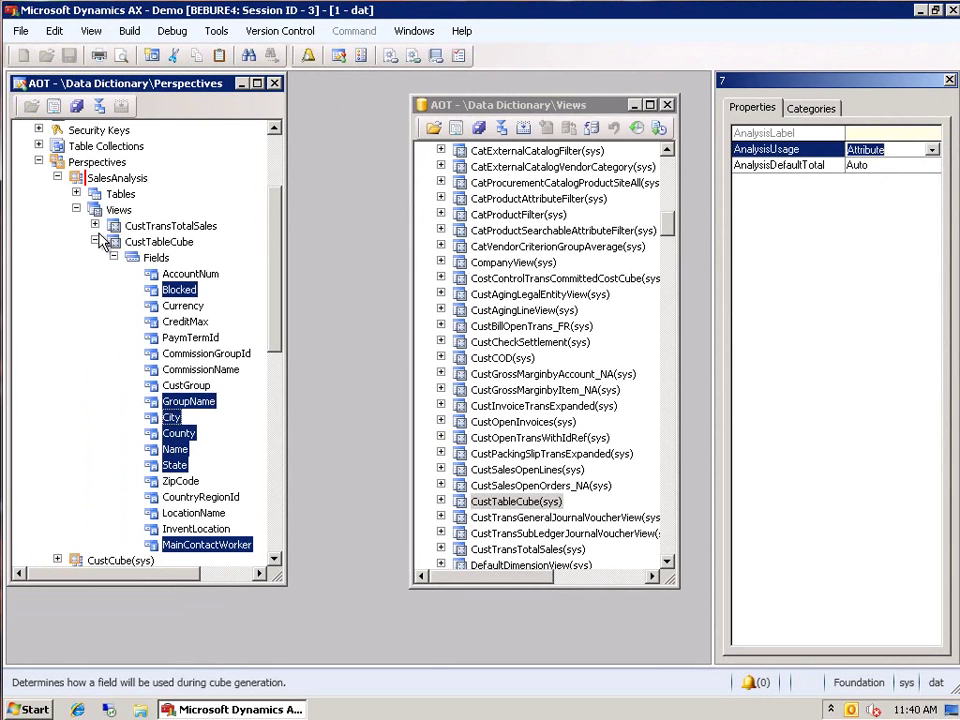
{"action": "left_click", "coordinate": [47, 256]}
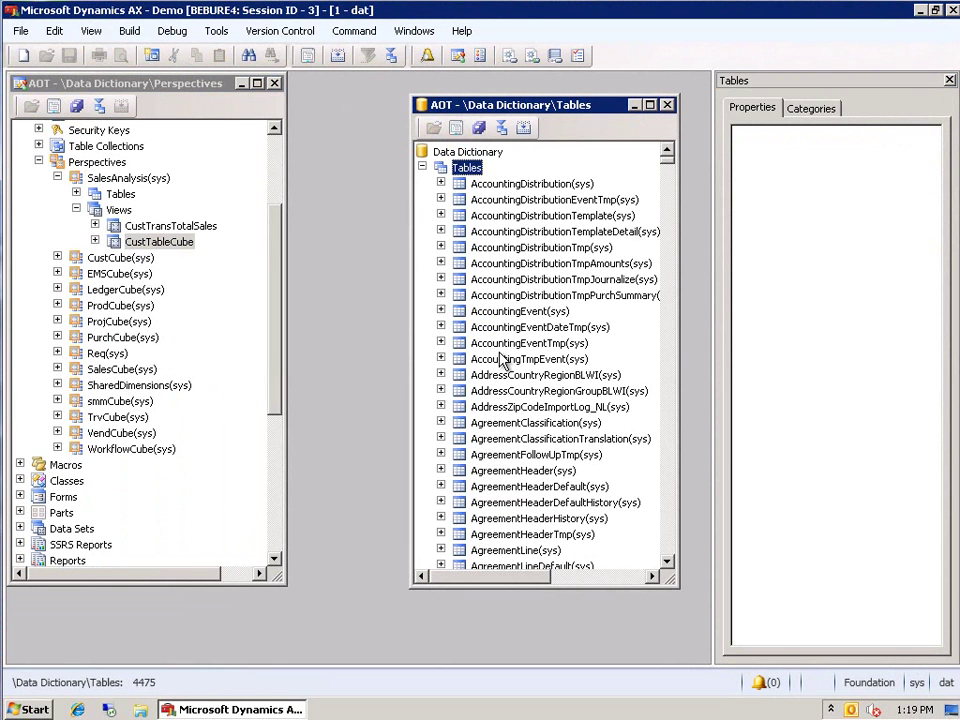
Find CustPaymModeTable in the data dictionary tables and add it to the Tables node of the SalesAnalysis perspective.
{"action": "left_click", "coordinate": [503, 360]}
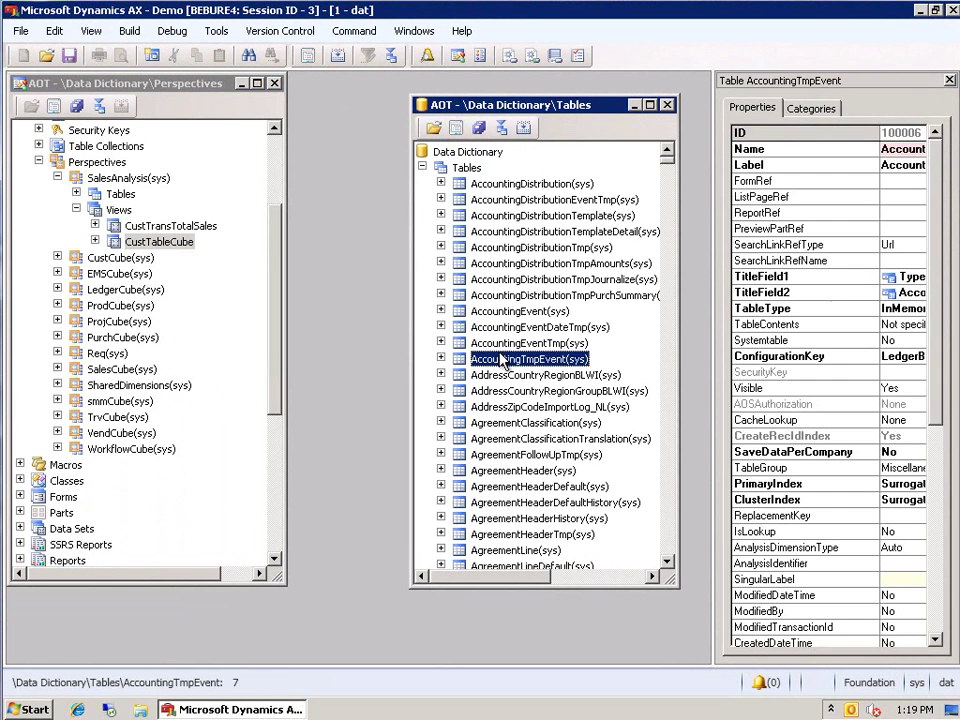
{"action": "type", "text": "cust"}
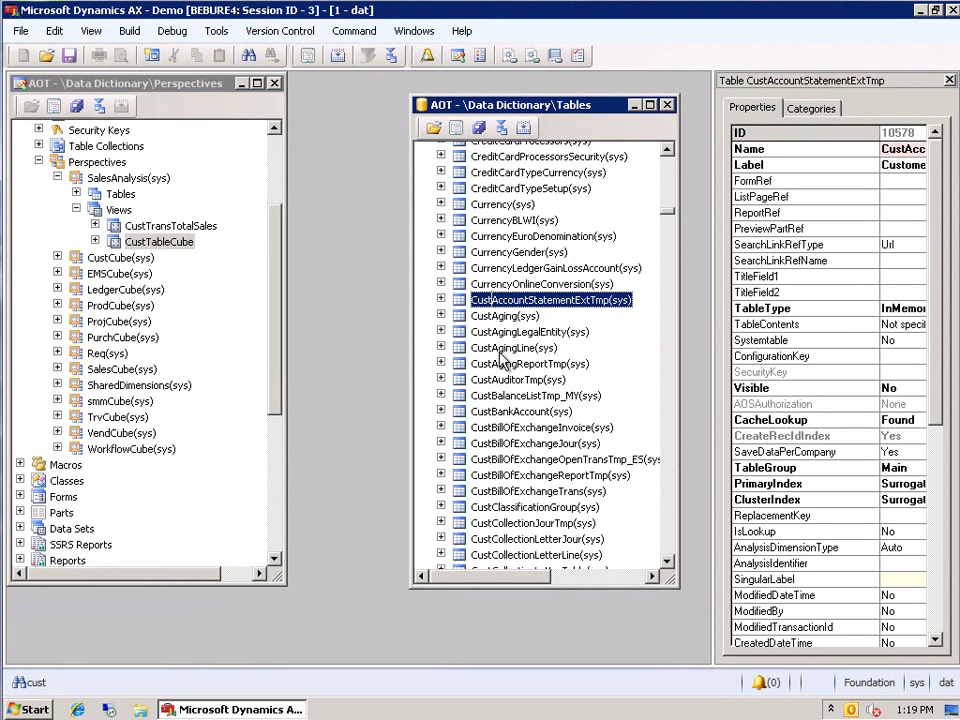
{"action": "type", "text": "paymmo"}
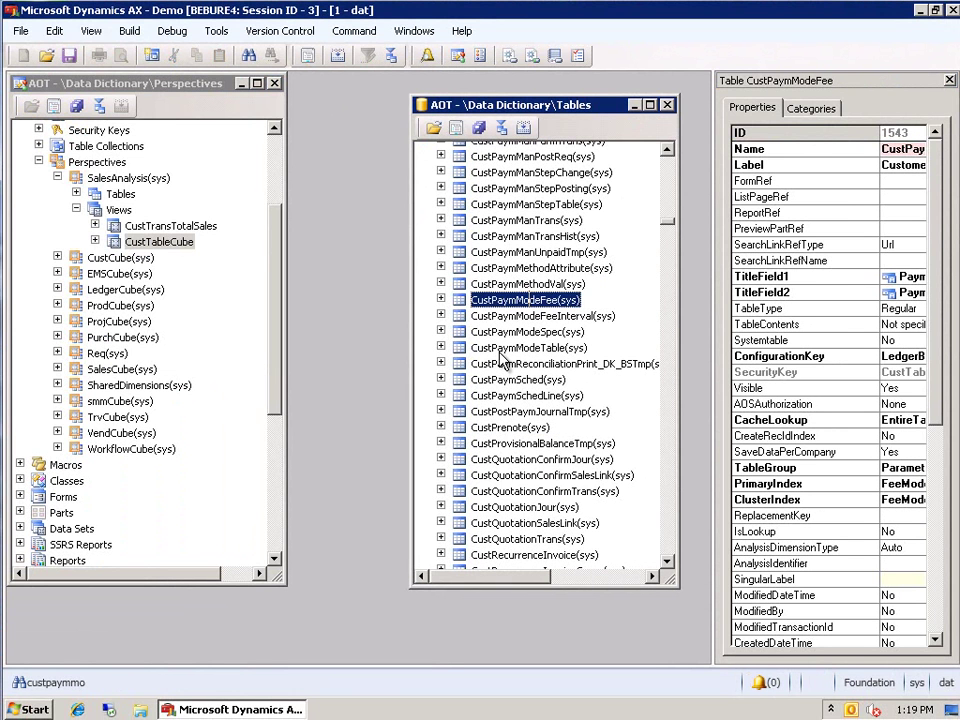
{"action": "type", "text": "deta"}
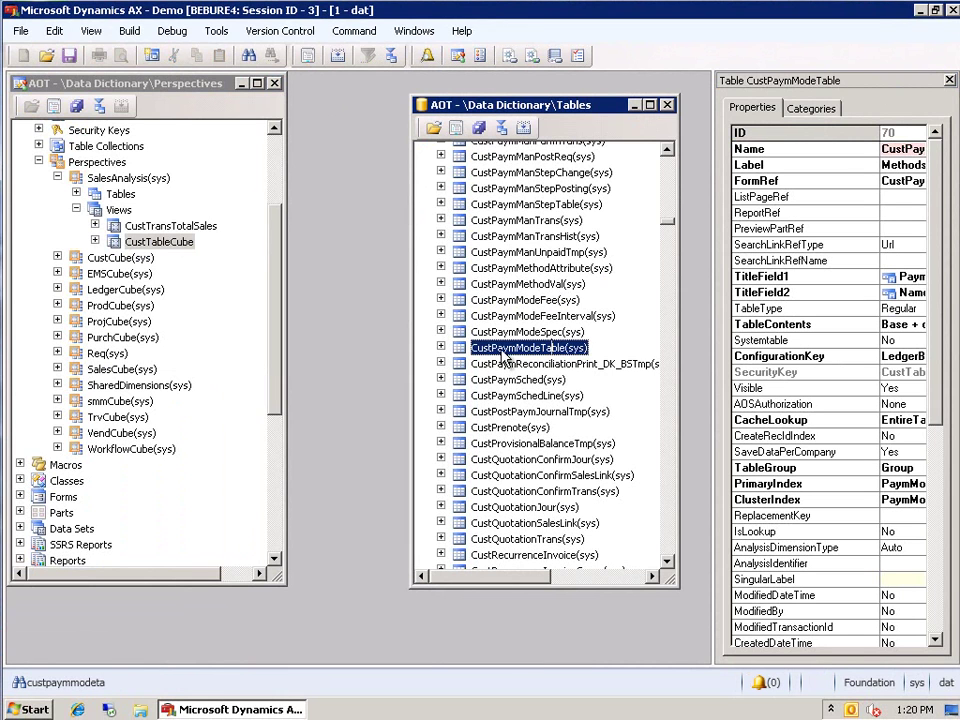
{"action": "left_click_drag", "start_coordinate": [505, 352], "coordinate": [98, 190]}
Set AnalysisUsage to Attribute for the Name, PaymMode, TypeOfDraft and AccountType fields of the perspective's CustPaymModeTable and save the changes.
{"action": "left_click", "coordinate": [95, 210]}
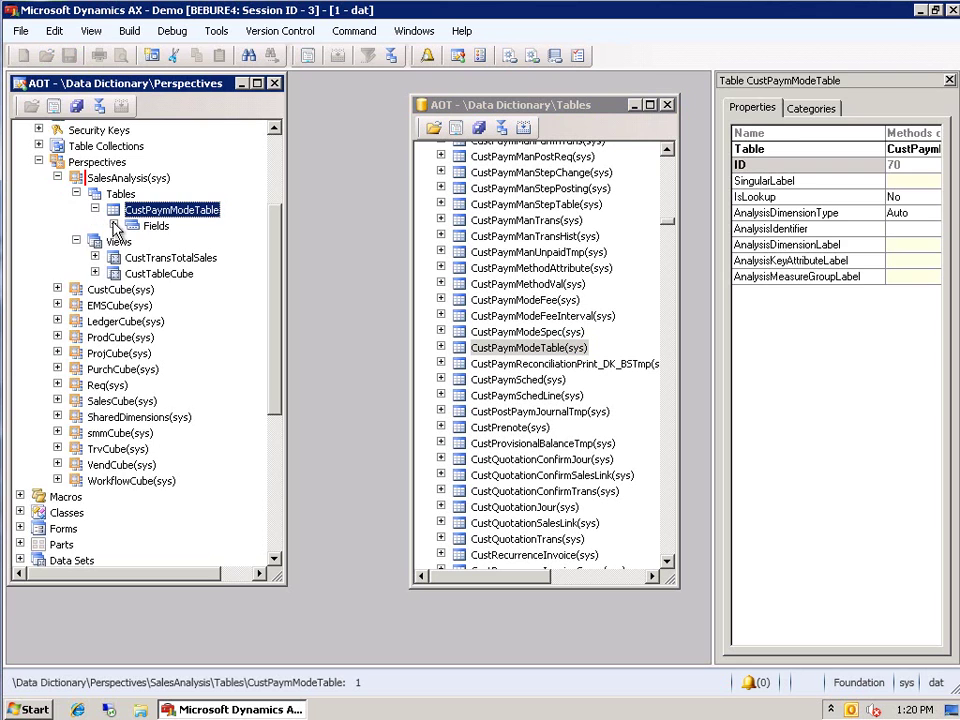
{"action": "left_click", "coordinate": [113, 226]}
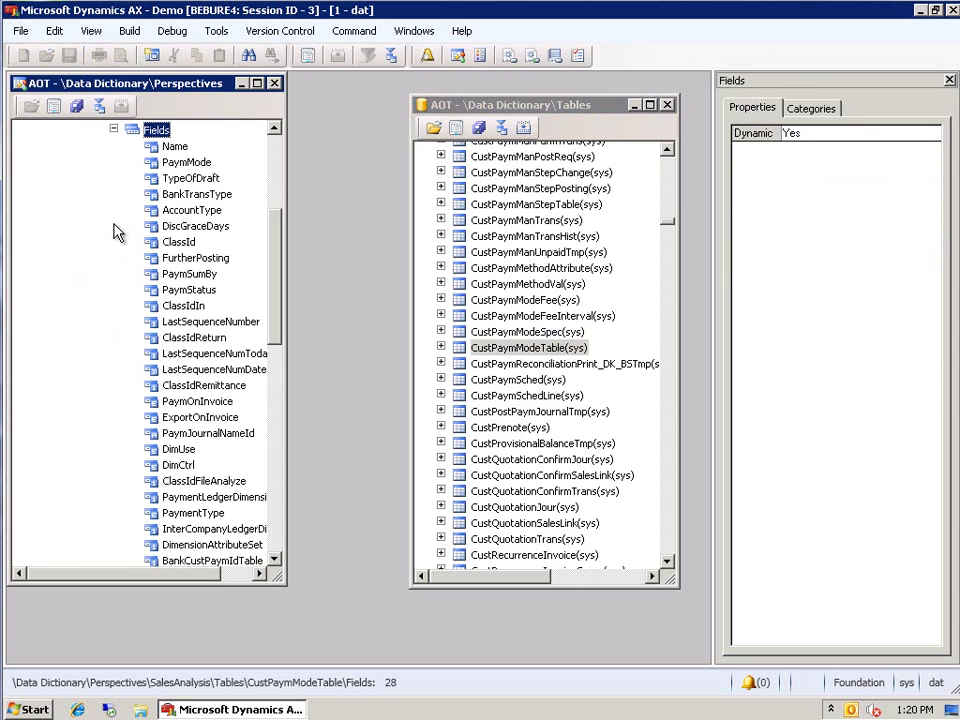
{"action": "left_click", "coordinate": [175, 147]}
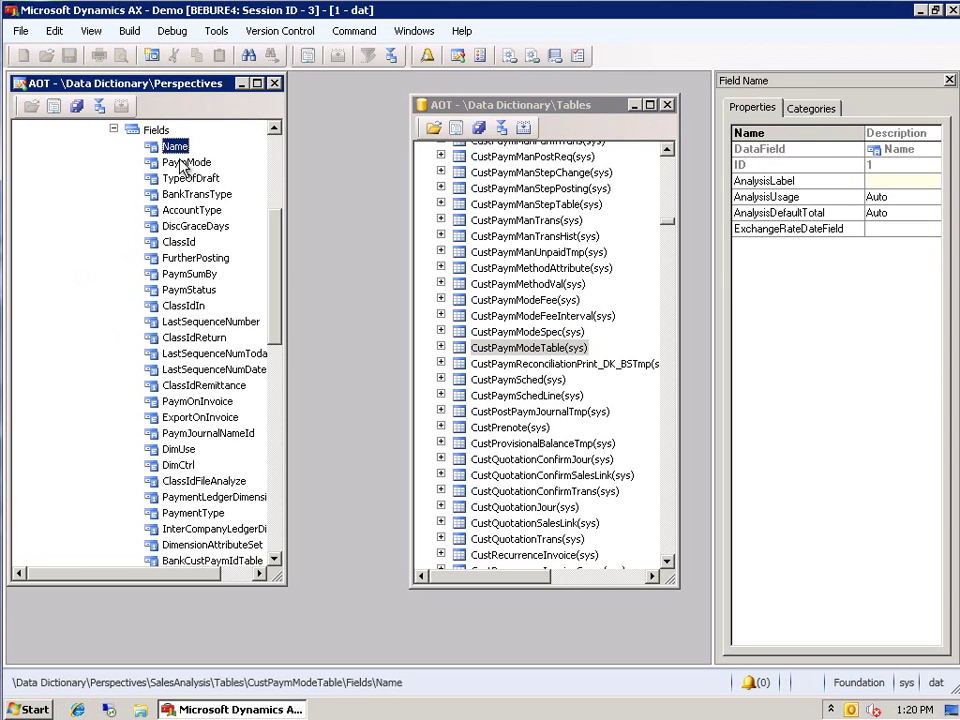
{"action": "left_click", "coordinate": [183, 163], "text": "ctrl"}
{"action": "left_click", "coordinate": [185, 178], "text": "ctrl"}
{"action": "left_click", "coordinate": [184, 211], "text": "ctrl"}
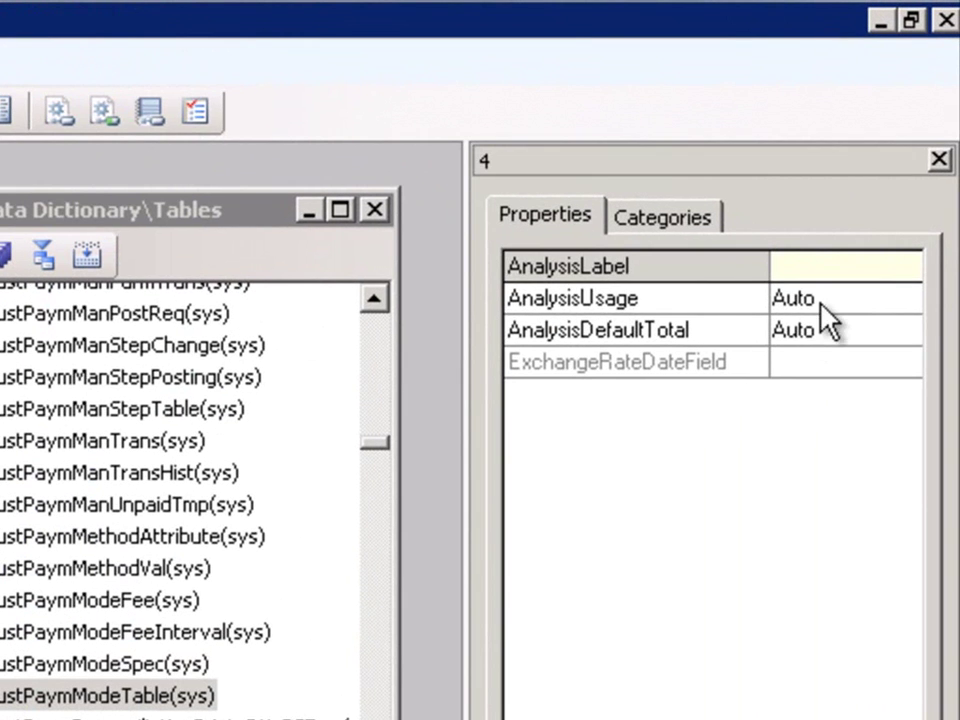
{"action": "left_click", "coordinate": [930, 153]}
{"action": "left_click", "coordinate": [905, 300]}
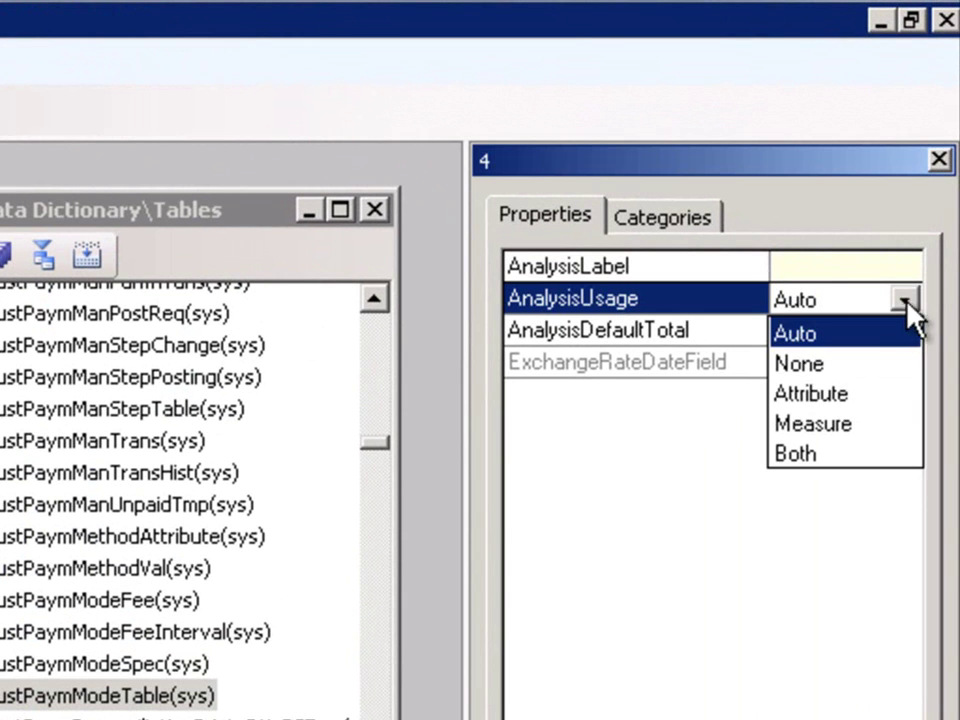
{"action": "left_click", "coordinate": [843, 395]}
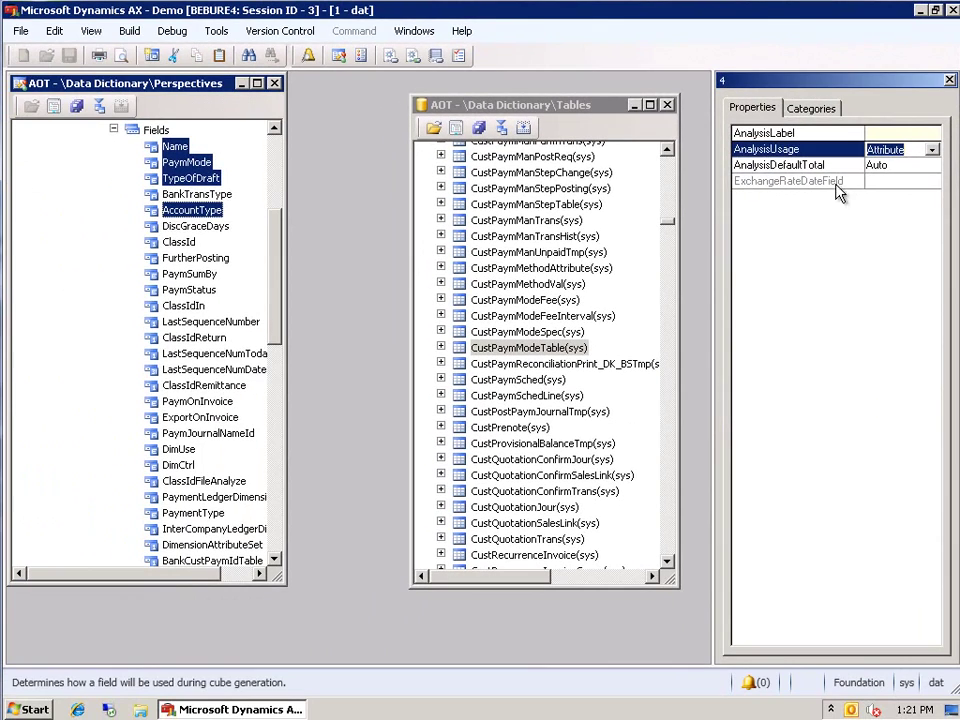
{"action": "left_click", "coordinate": [77, 106]}
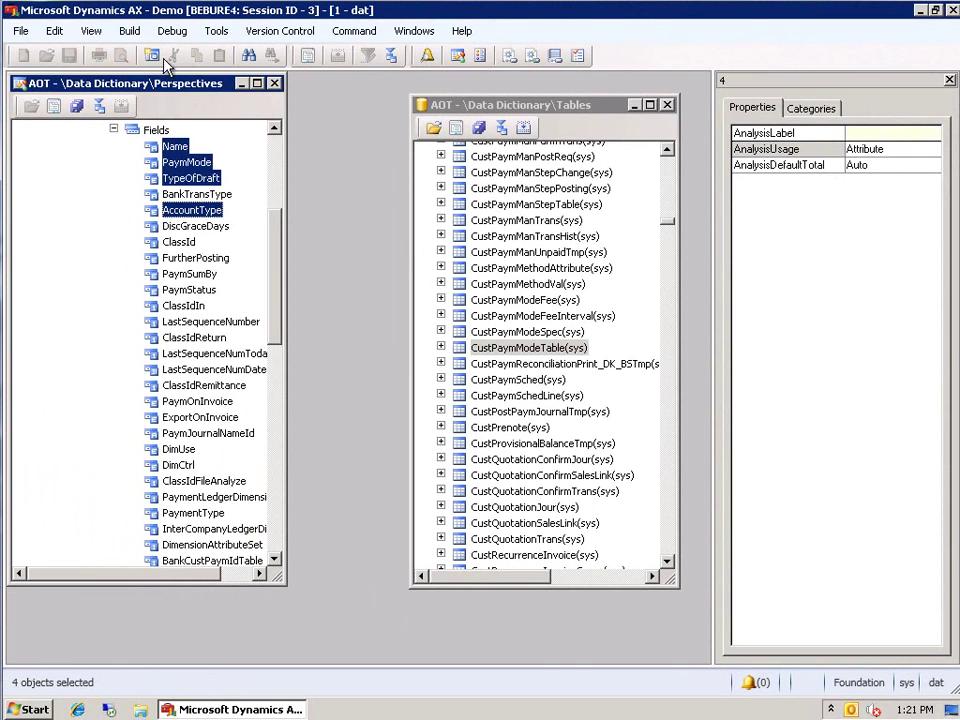
Start the SQL Server Analysis Services project wizard and choose to create a new project with a name beginning with "Dynamics AX".
{"action": "left_click", "coordinate": [216, 31]}
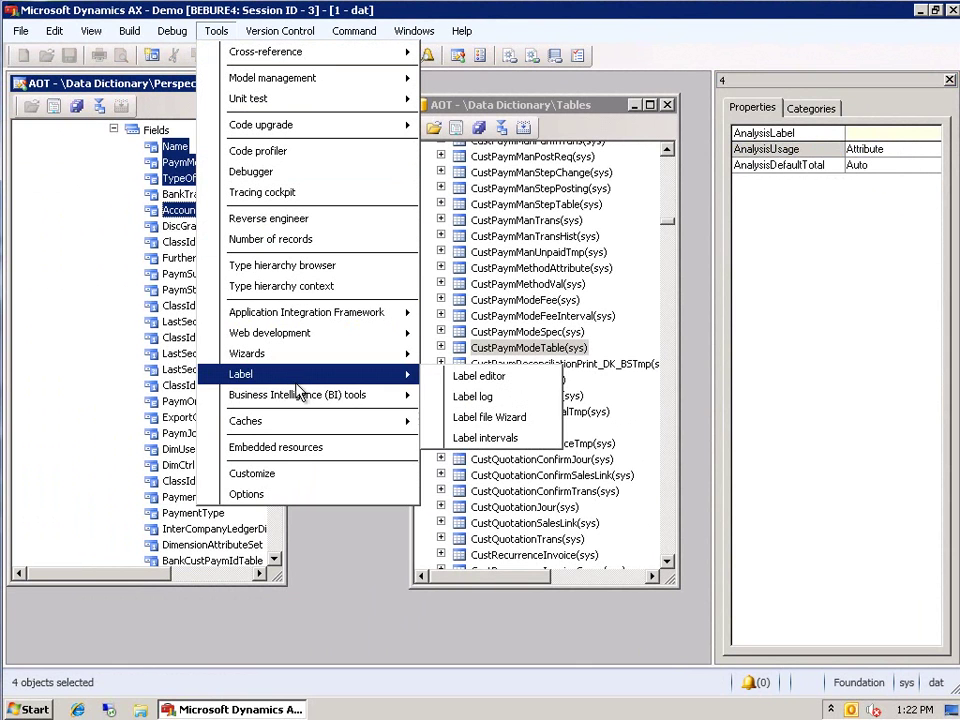
{"action": "mouse_move", "coordinate": [318, 396]}
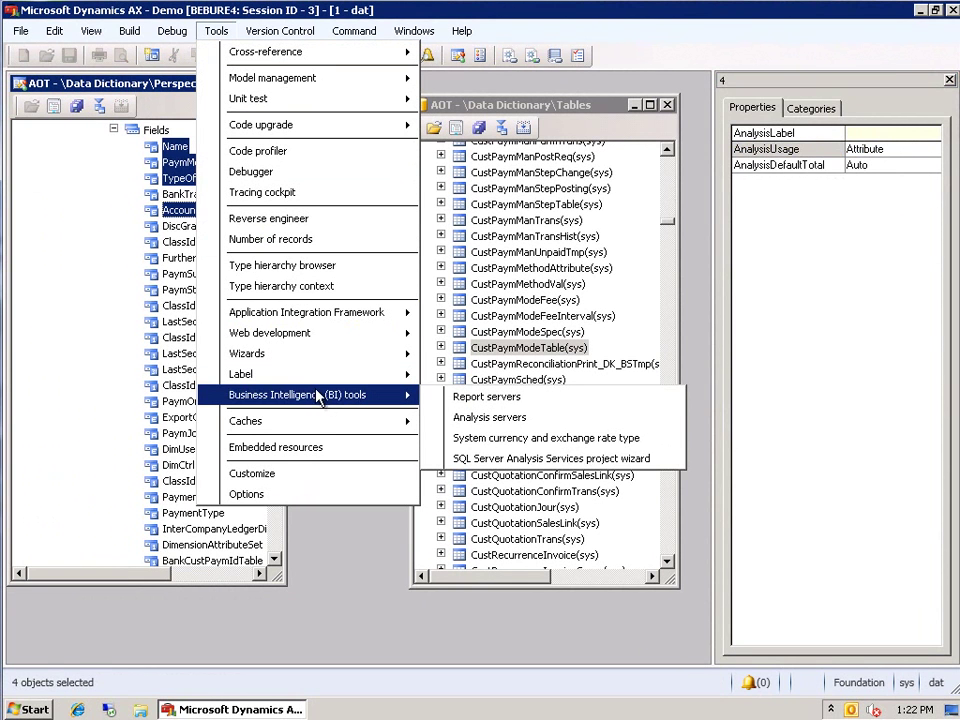
{"action": "left_click", "coordinate": [462, 459]}
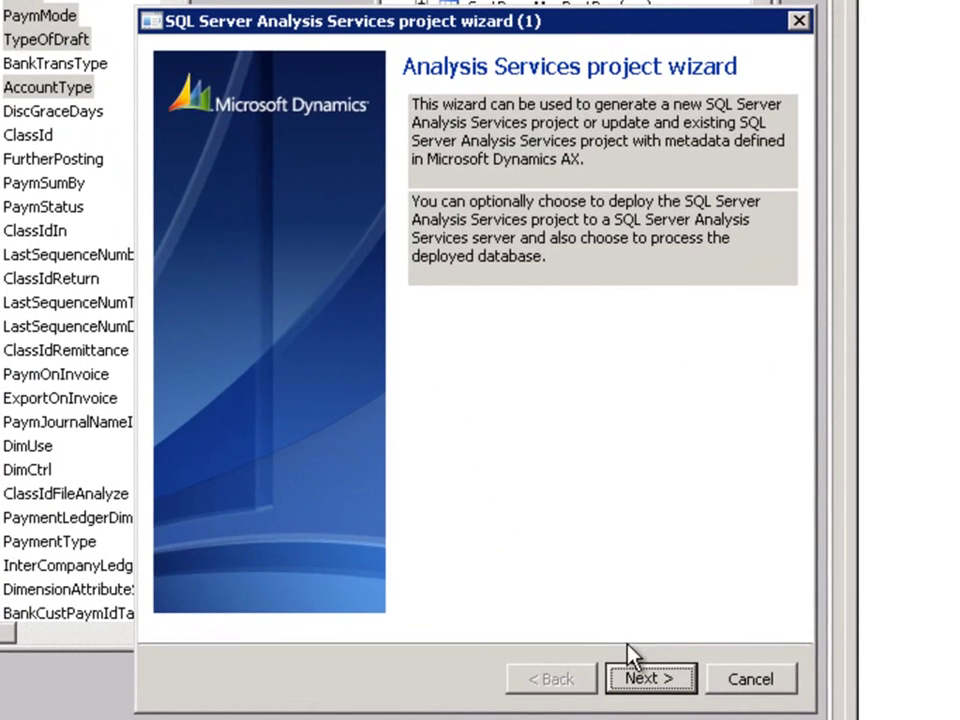
{"action": "left_click", "coordinate": [586, 603]}
{"action": "left_click", "coordinate": [385, 570]}
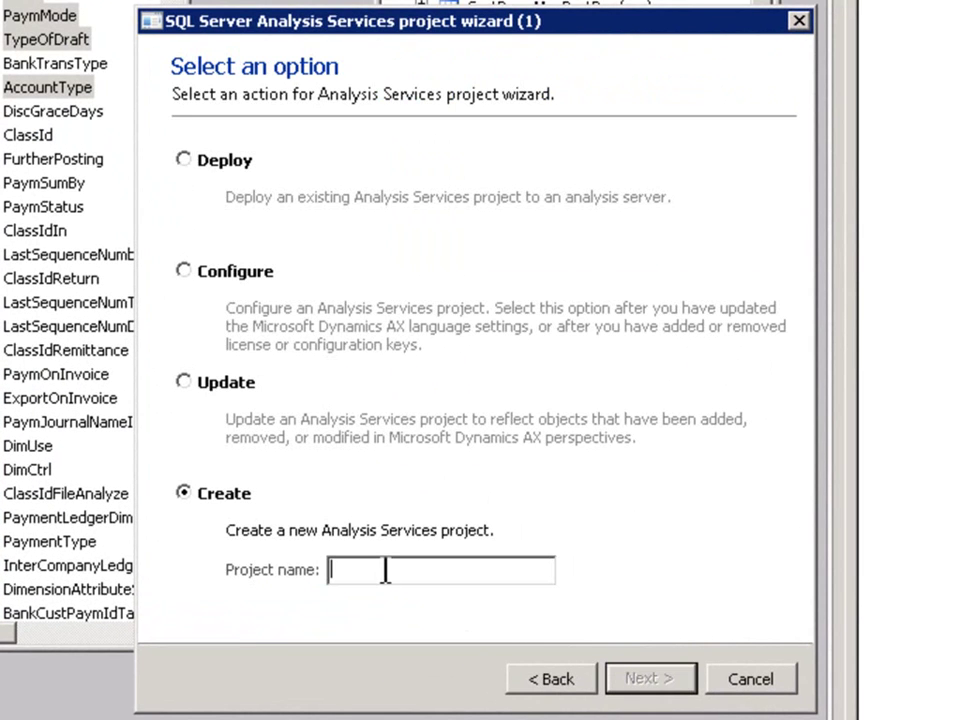
{"action": "type", "text": "D"}
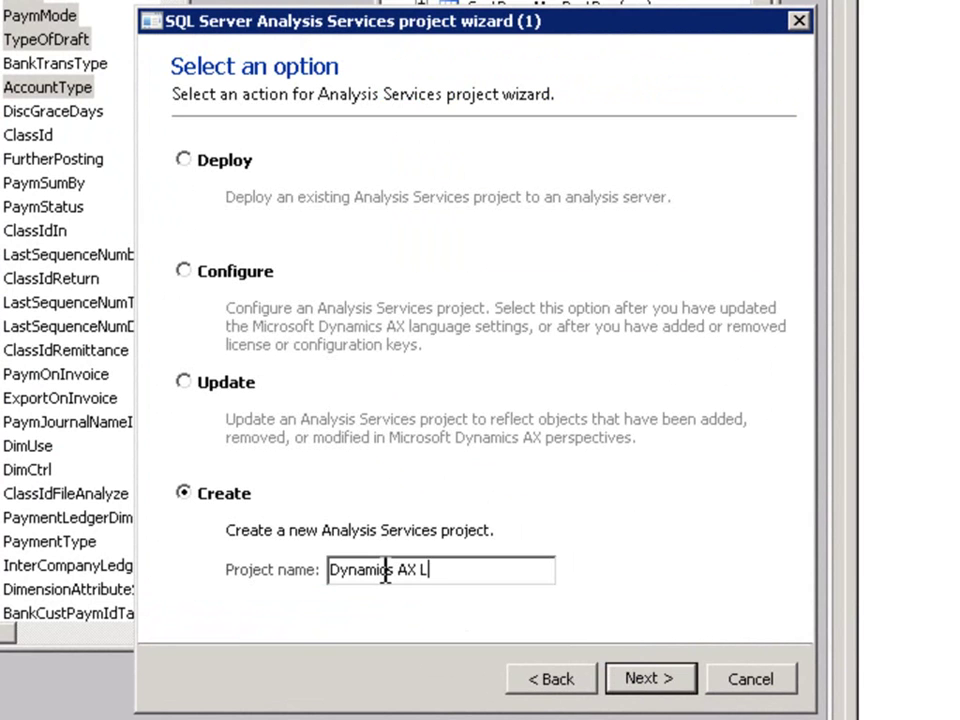
{"action": "type", "text": "ynamics AX SalesAnalysis"}
{"action": "left_click", "coordinate": [628, 682]}
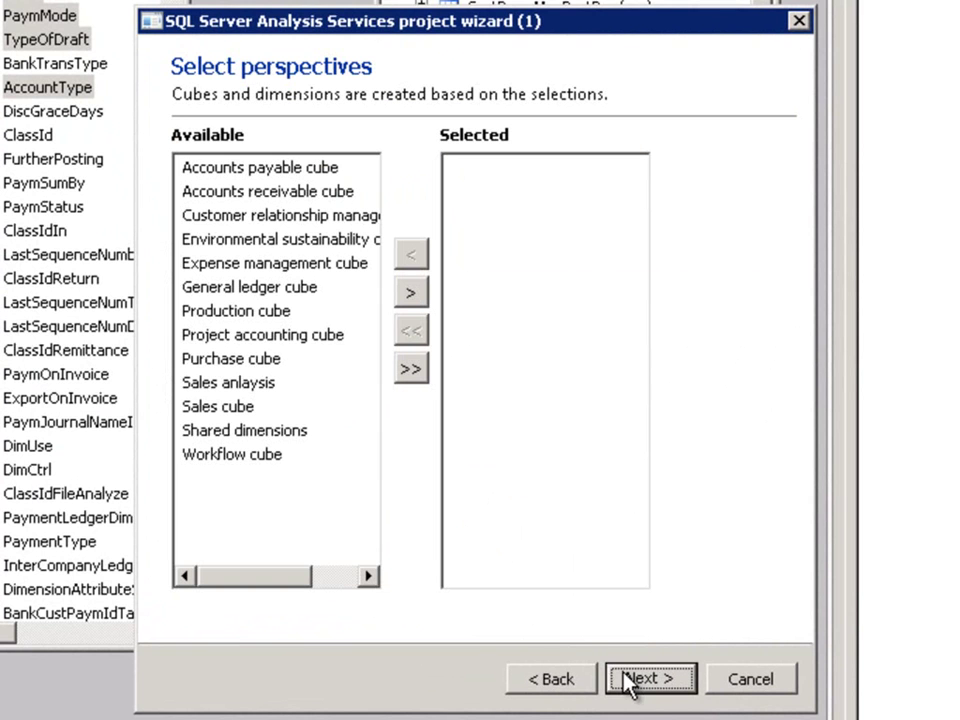
Select the "Sales anlaysis" perspective for the new project and include all available Microsoft Dynamics AX dimensions.
{"action": "left_click", "coordinate": [265, 388]}
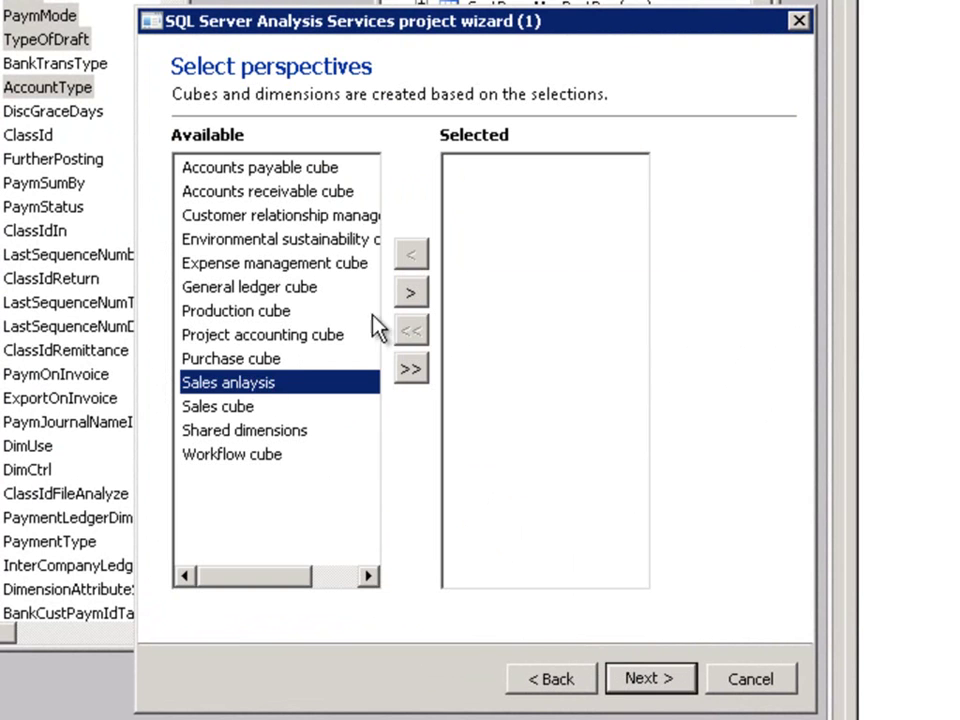
{"action": "left_click", "coordinate": [410, 292]}
{"action": "left_click", "coordinate": [640, 680]}
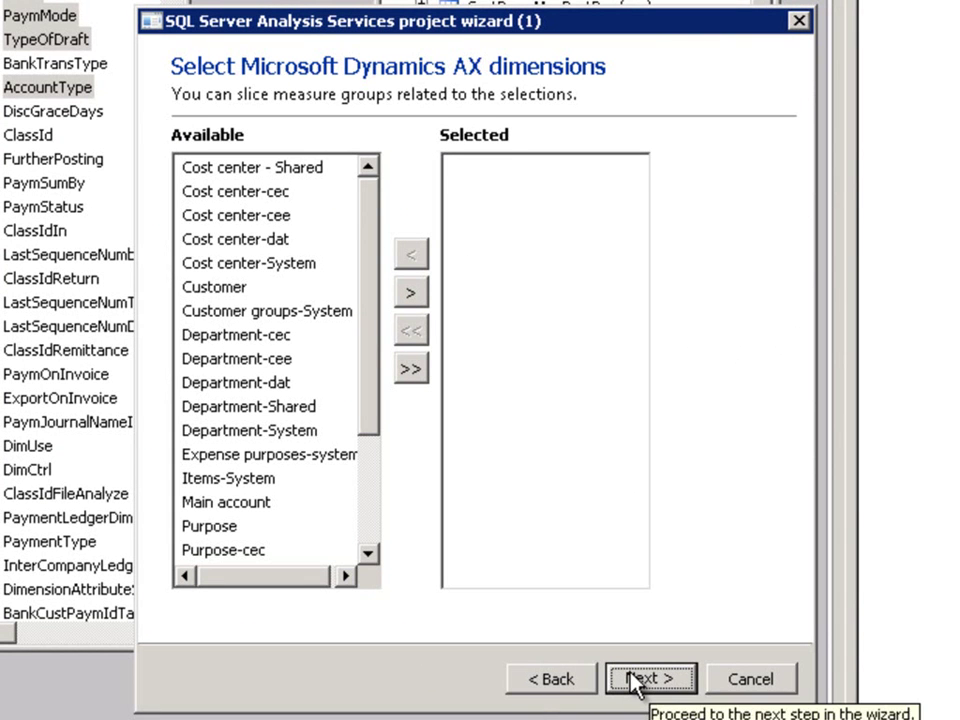
{"action": "left_click", "coordinate": [417, 293]}
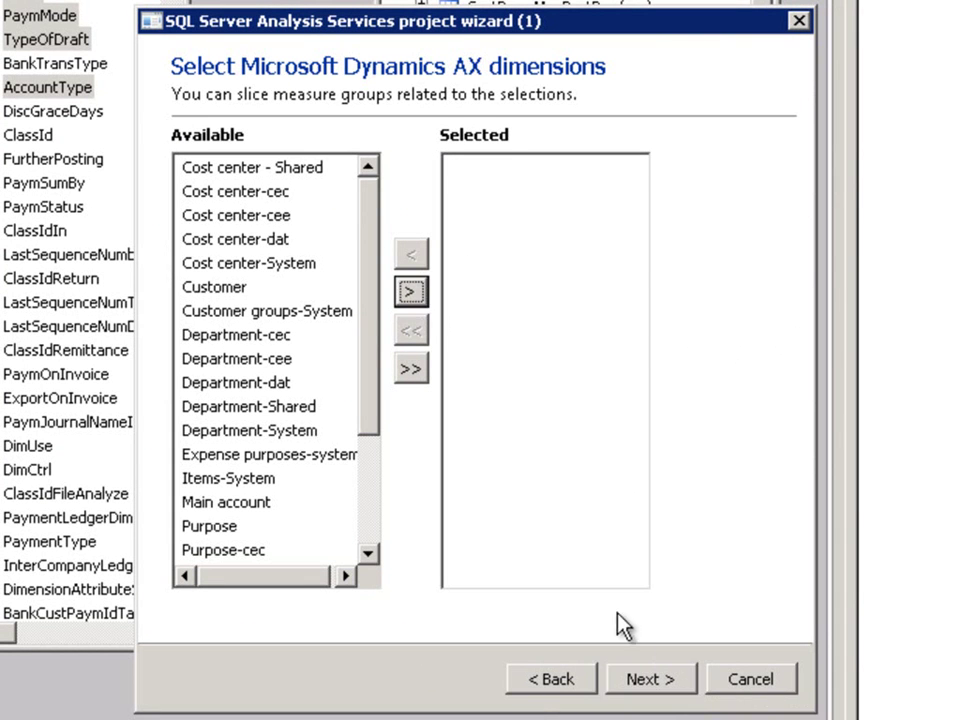
{"action": "left_click", "coordinate": [410, 368]}
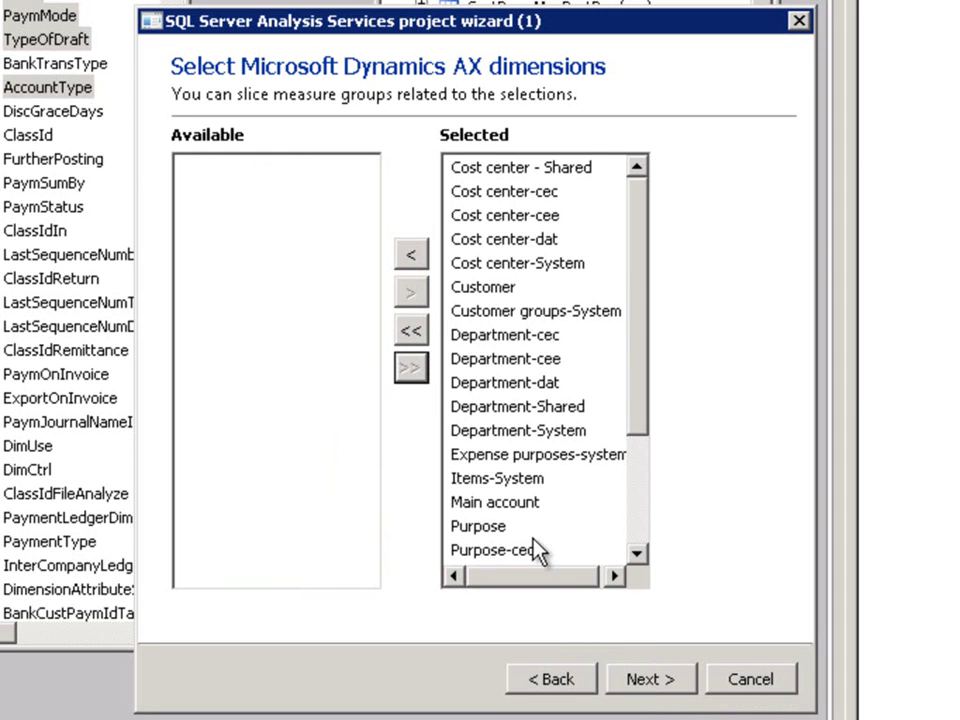
Include the Date calendar for the project's date dimensions.
{"action": "left_click", "coordinate": [626, 668]}
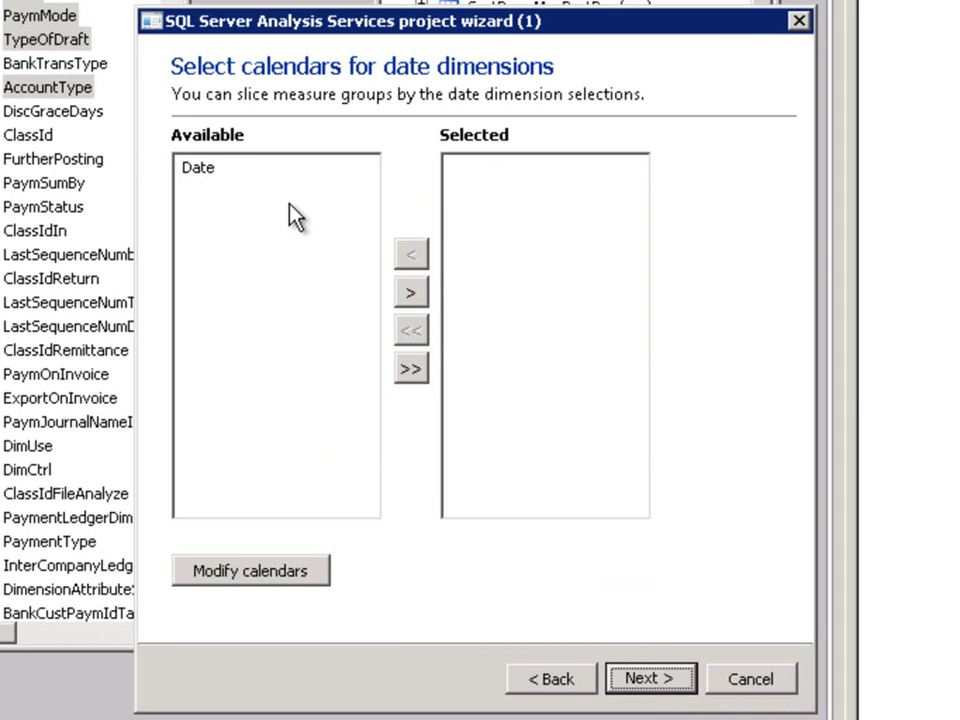
{"action": "left_click", "coordinate": [202, 177]}
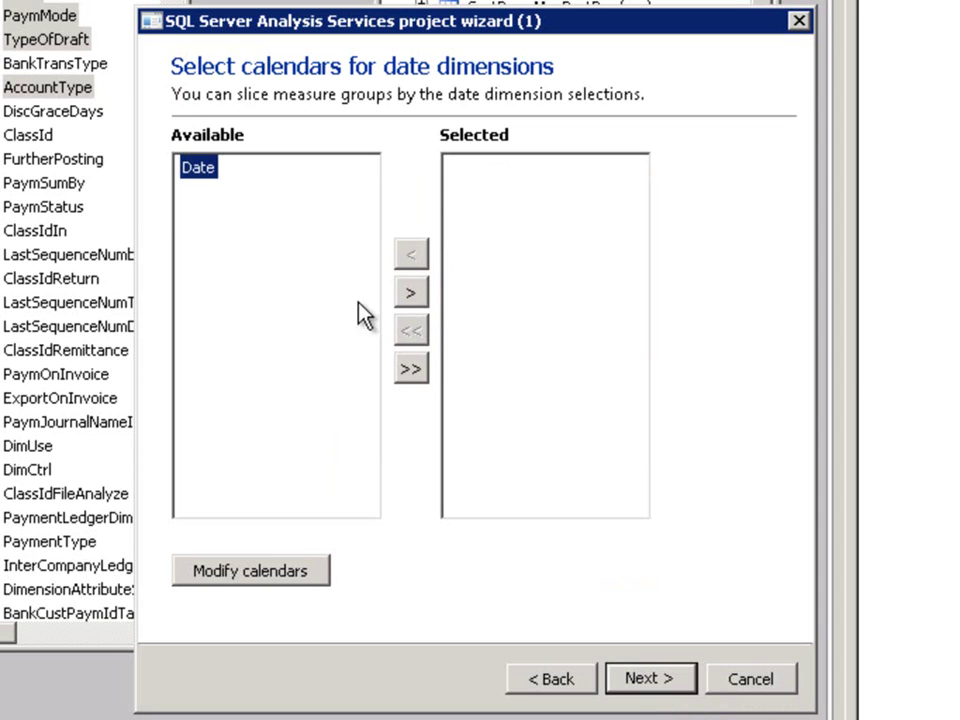
{"action": "left_click", "coordinate": [409, 291]}
{"action": "left_click", "coordinate": [660, 684]}
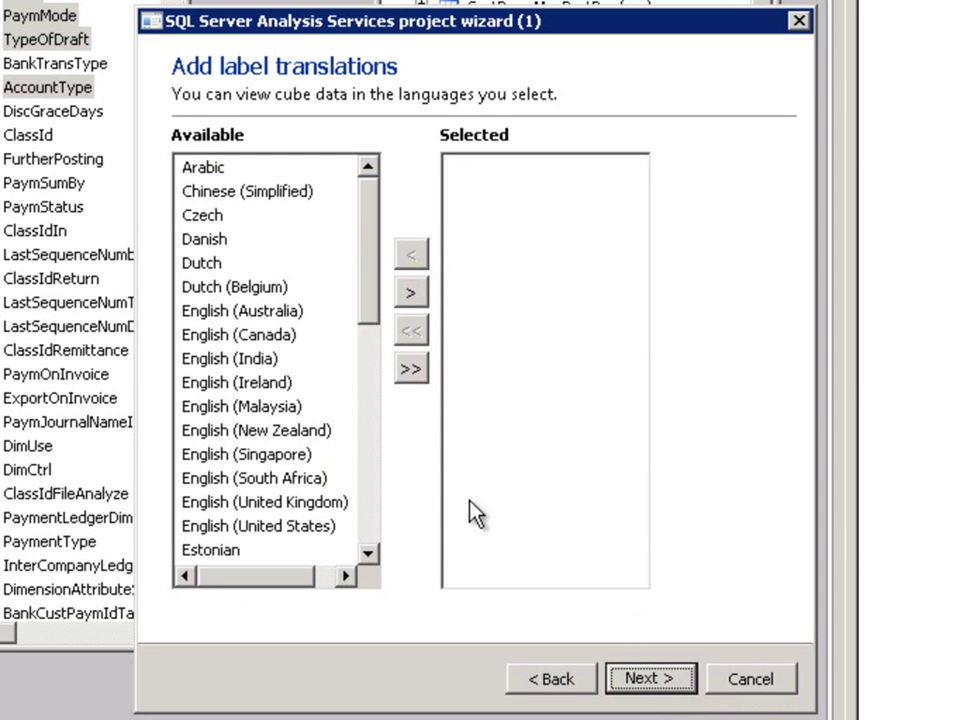
Add Arabic, Chinese (Simplified) and English (United States) label translations to the project.
{"action": "left_click", "coordinate": [226, 172]}
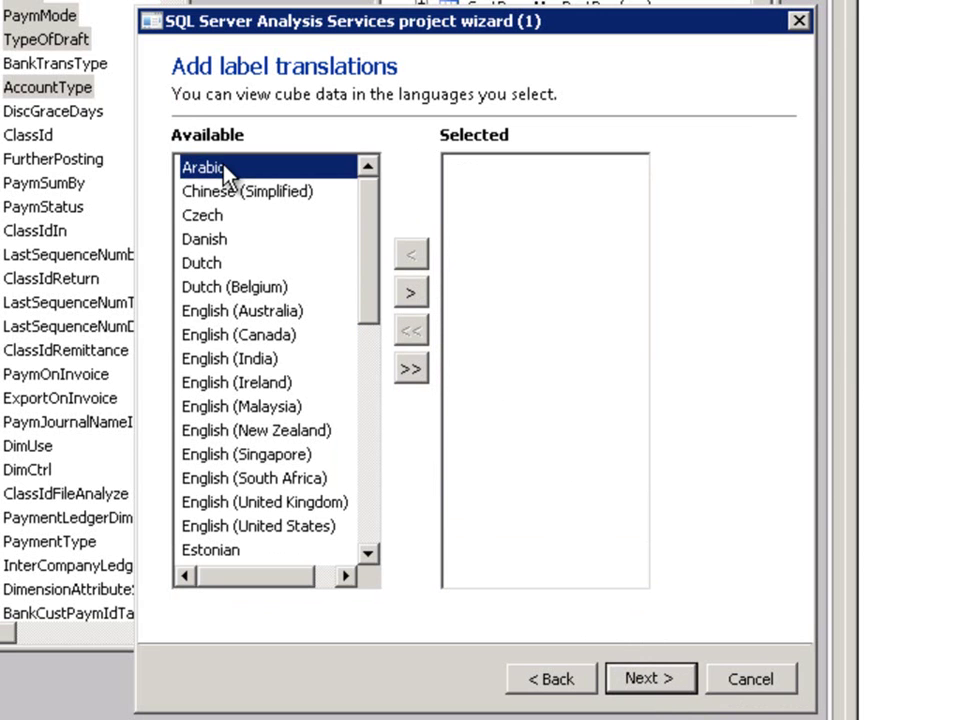
{"action": "left_click", "coordinate": [229, 194], "text": "ctrl"}
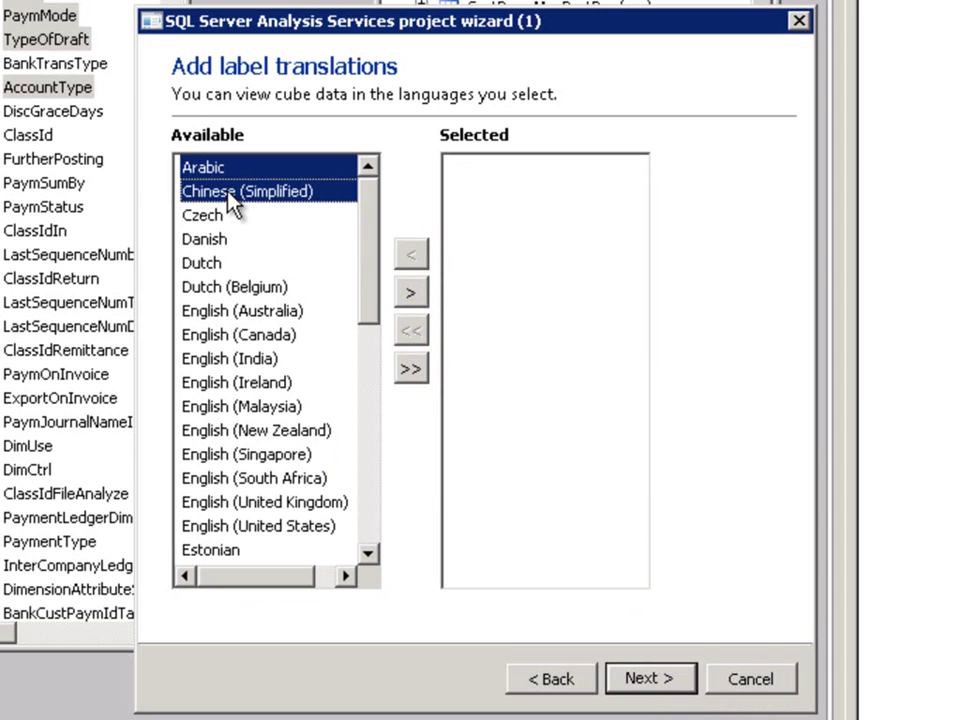
{"action": "left_click", "coordinate": [249, 527], "text": "ctrl"}
{"action": "left_click", "coordinate": [410, 300]}
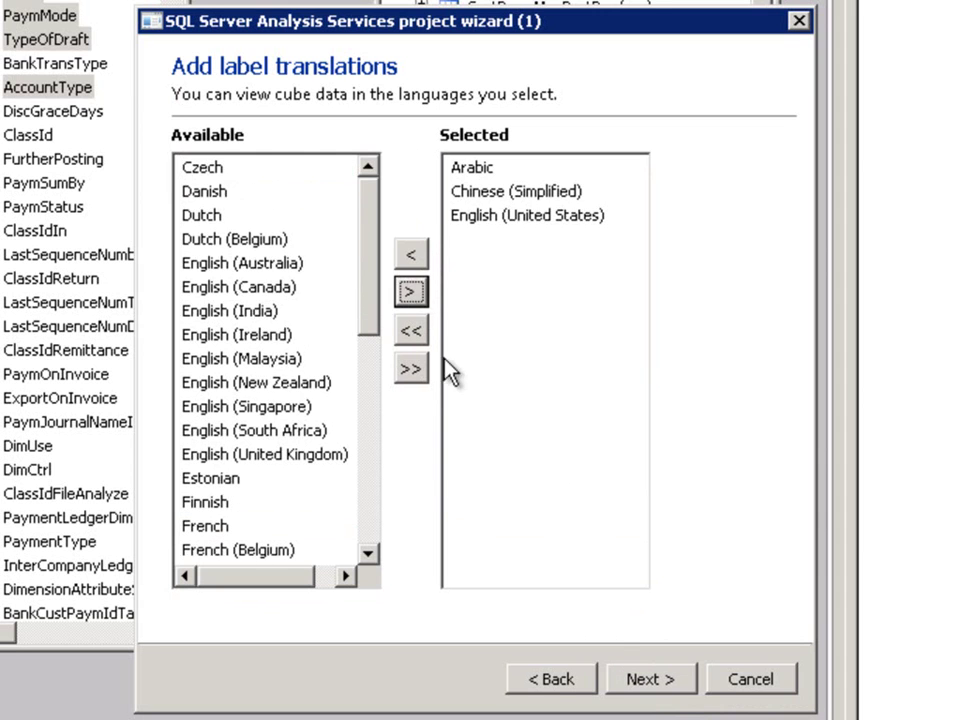
{"action": "left_click", "coordinate": [628, 672]}
Enable the remaining project option and generate the Analysis Services project.
{"action": "left_click", "coordinate": [188, 138]}
{"action": "left_click", "coordinate": [663, 699]}
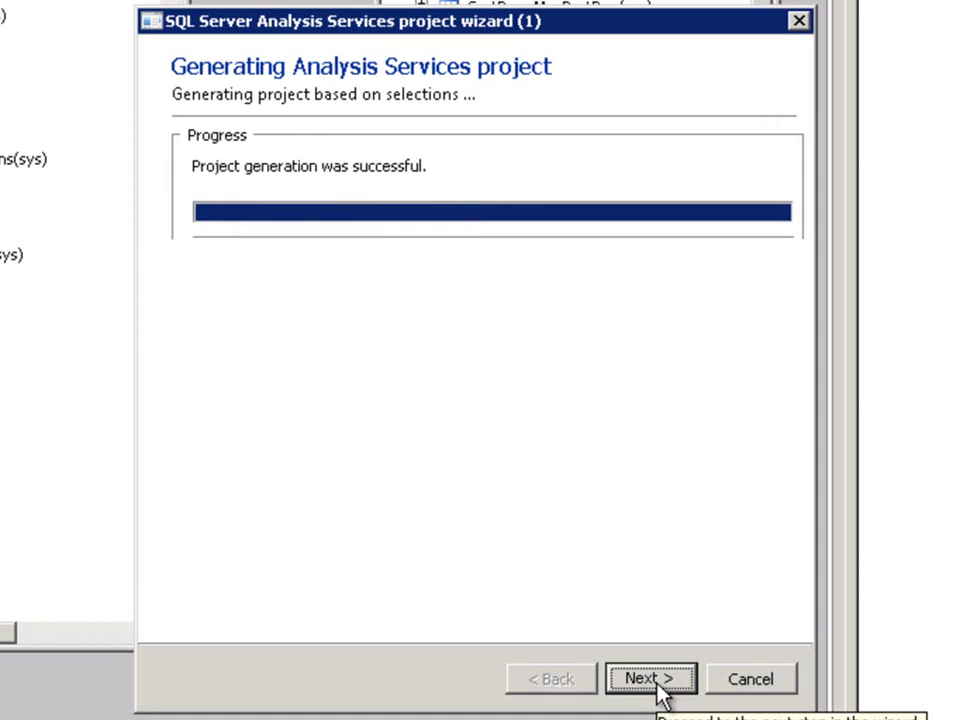
{"action": "left_click", "coordinate": [658, 690]}
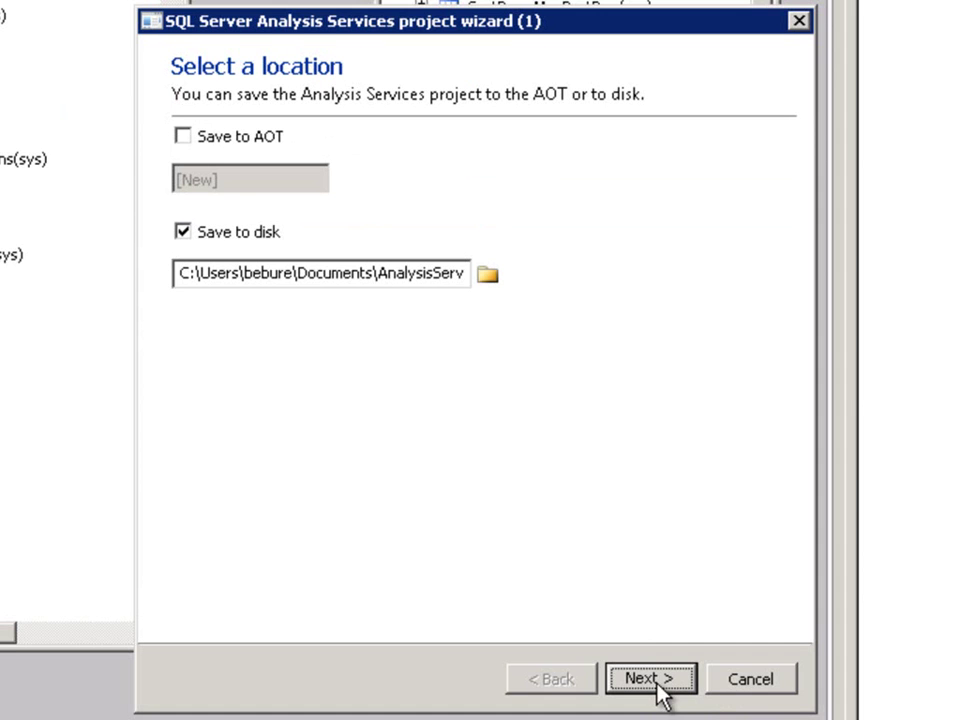
Save the generated project to the AOT as Dynamics AX SalesAnalysis while also keeping the save to disk.
{"action": "left_click", "coordinate": [182, 139]}
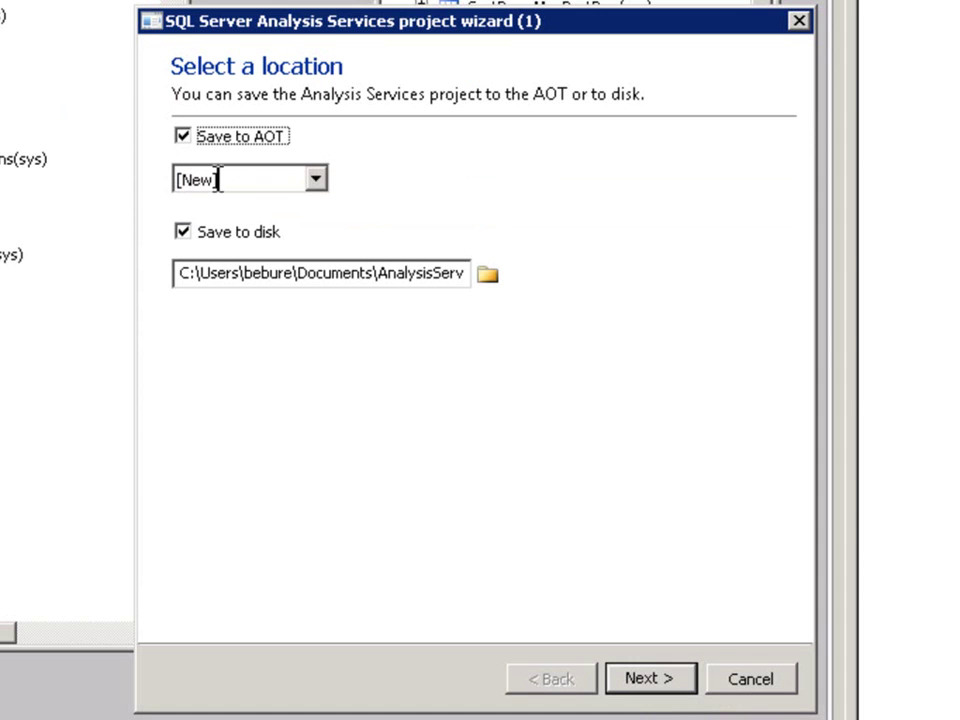
{"action": "left_click_drag", "start_coordinate": [222, 180], "coordinate": [174, 181]}
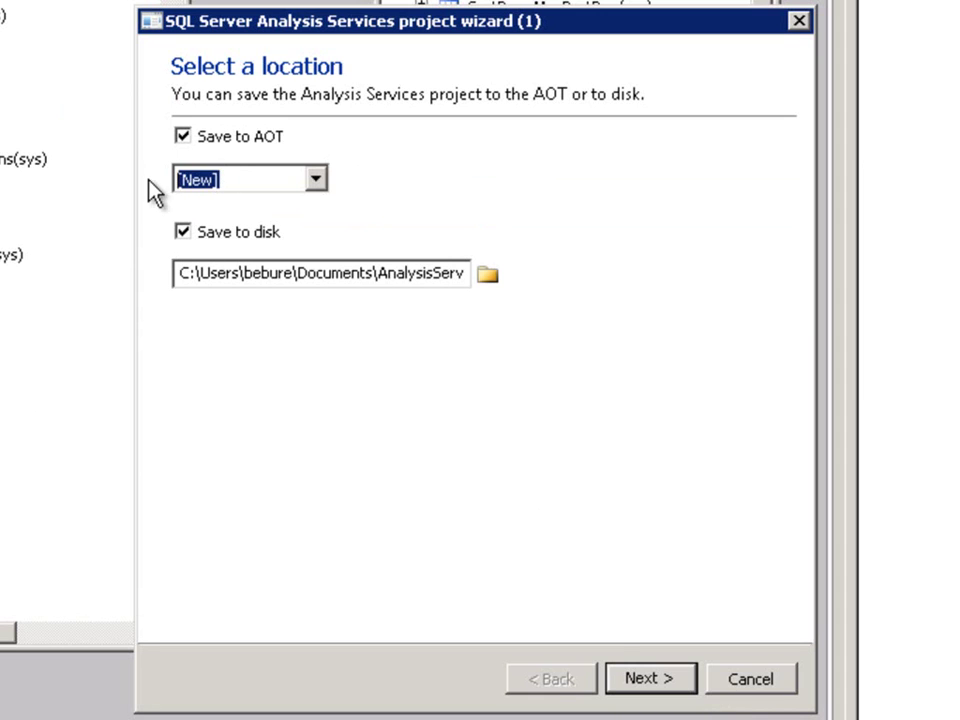
{"action": "type", "text": "SalesAnalysis"}
{"action": "left_click", "coordinate": [650, 683]}
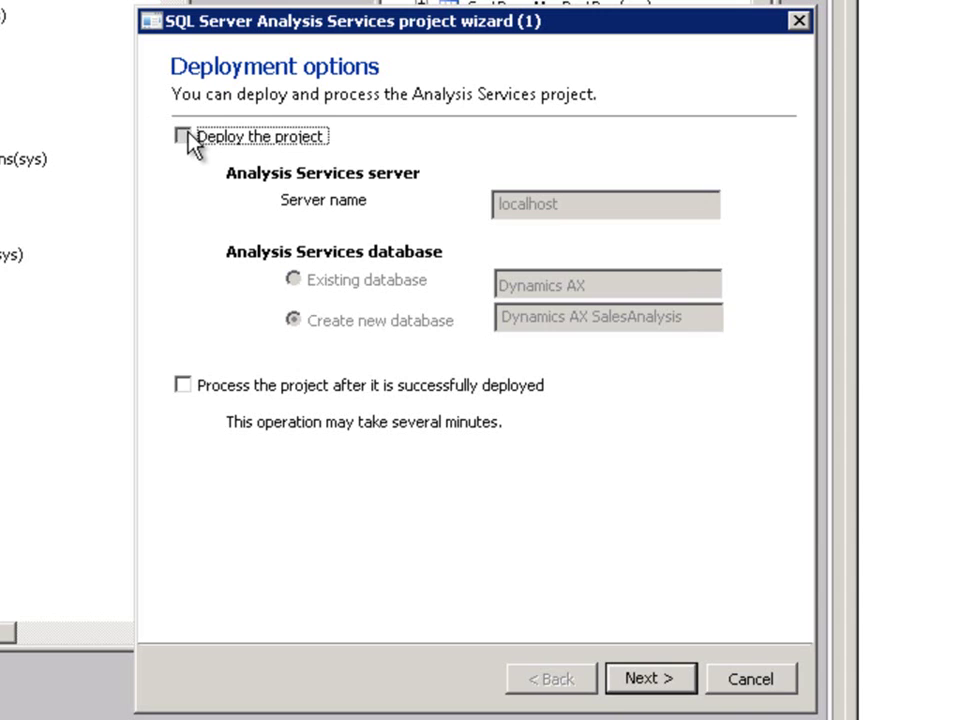
Deploy the project to the new Dynamics AX SalesAnalysis database with processing after deployment, and finish the wizard.
{"action": "left_click", "coordinate": [186, 137]}
{"action": "left_click", "coordinate": [184, 388]}
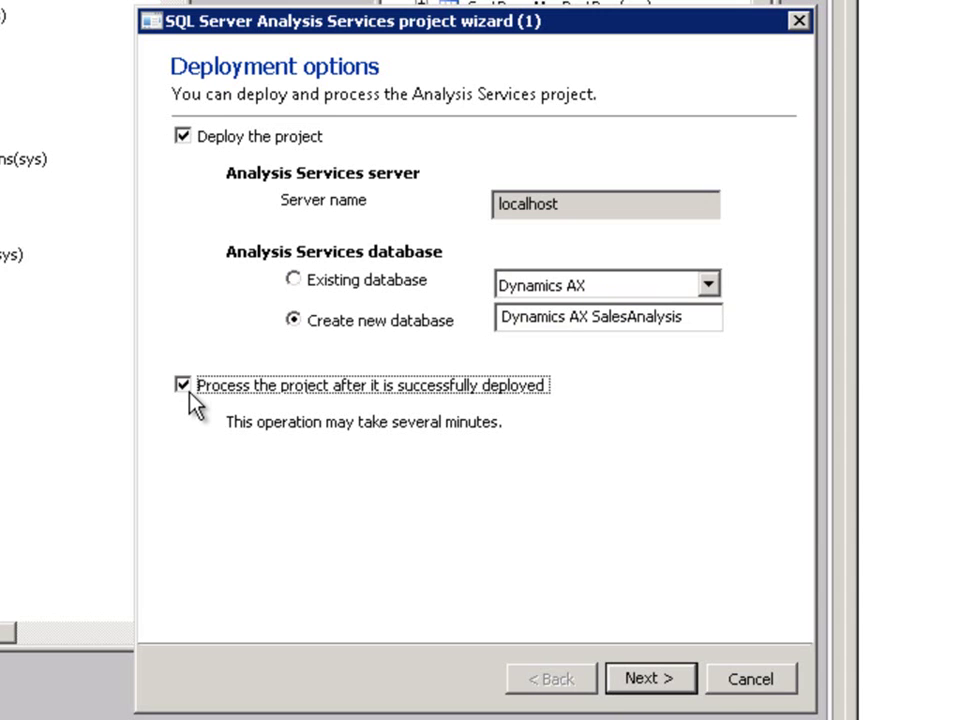
{"action": "left_click", "coordinate": [646, 681]}
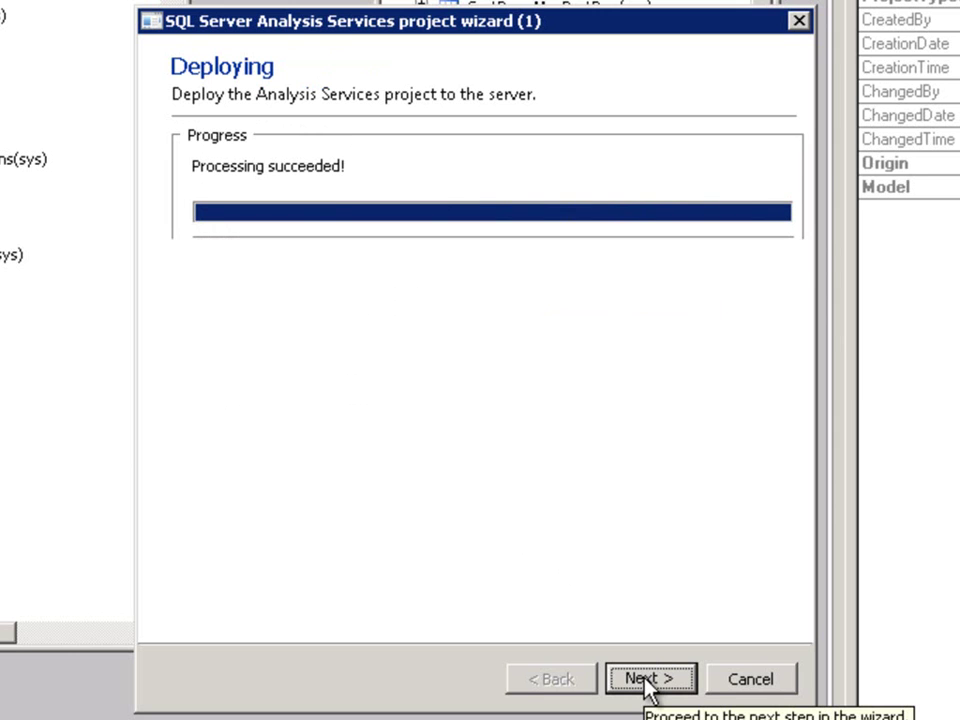
{"action": "left_click", "coordinate": [645, 680]}
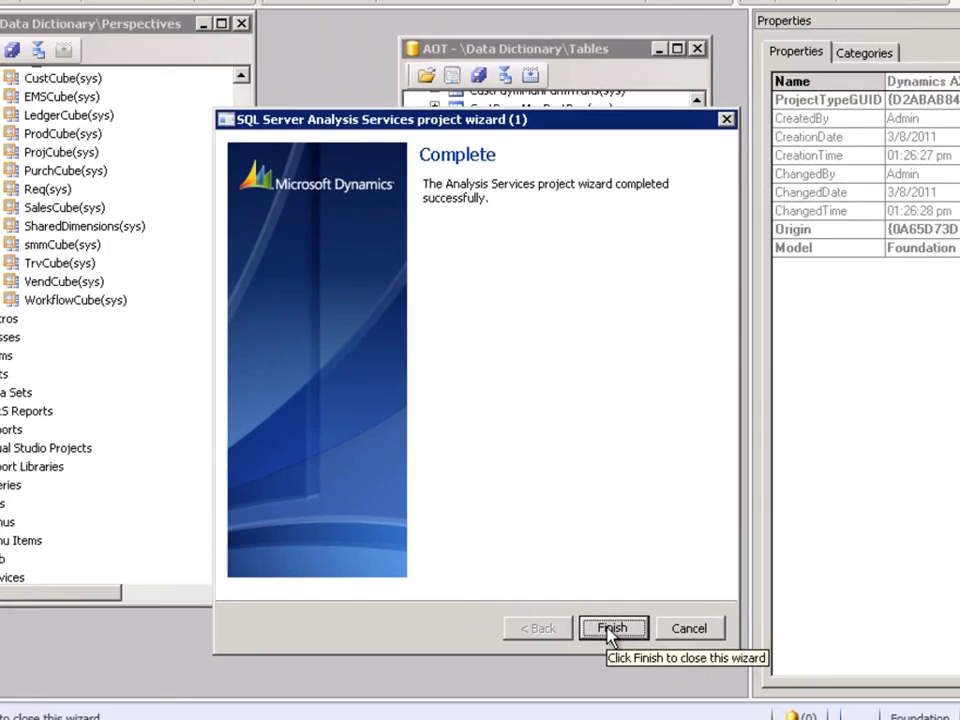
{"action": "left_click", "coordinate": [593, 605]}
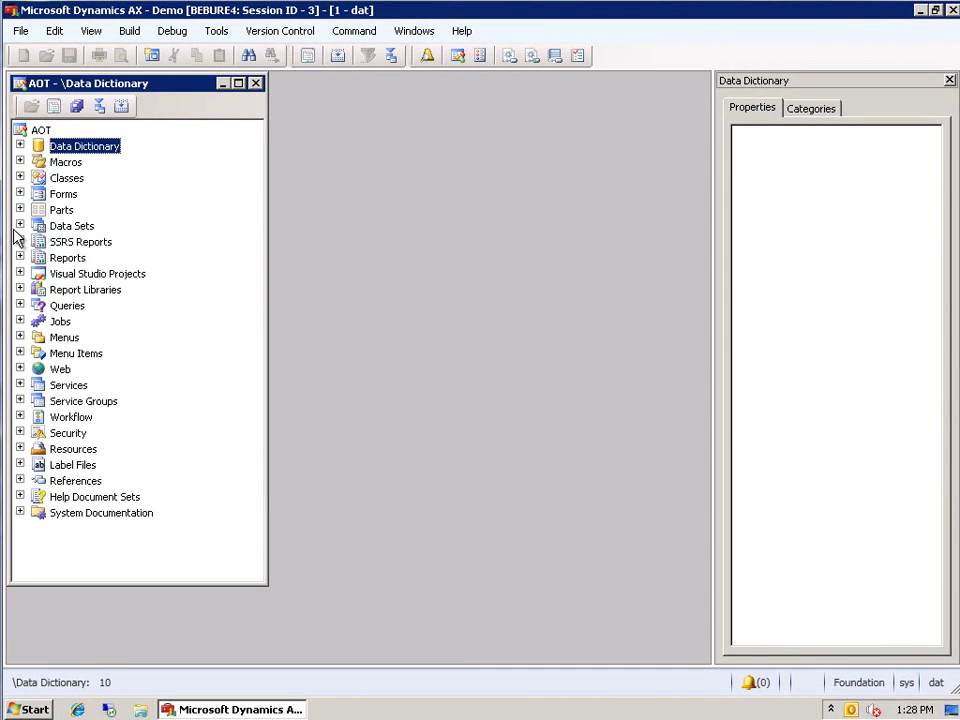
Open the Dynamics AX SalesAnalysis project from the AOT's Analysis Services Projects in Visual Studio and review its SalesAnalysis cube and dimensions.
{"action": "left_click", "coordinate": [20, 274]}
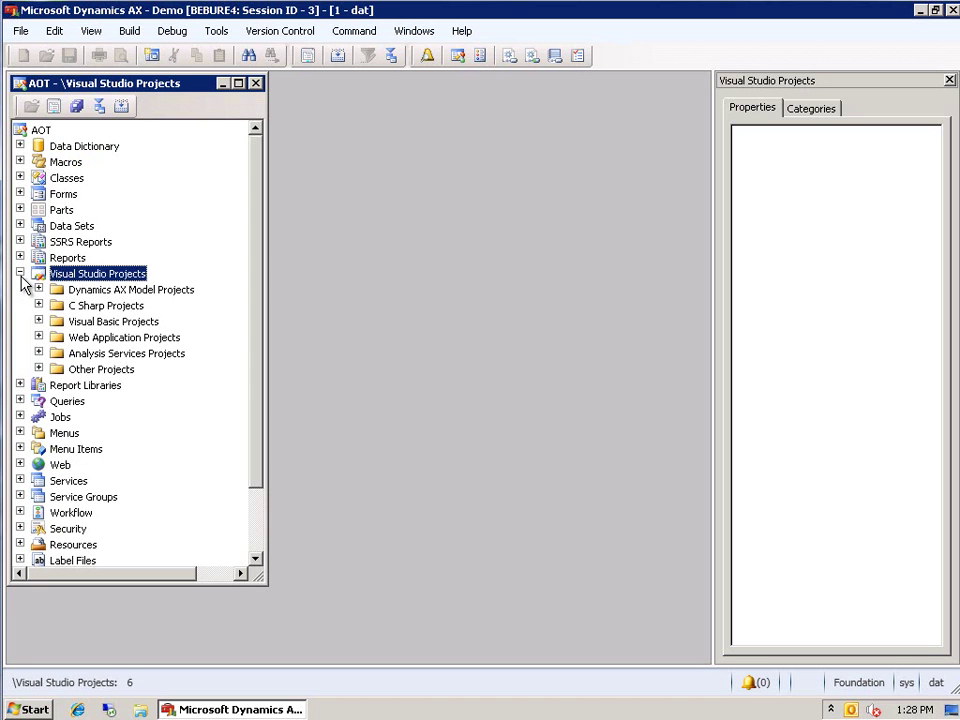
{"action": "left_click", "coordinate": [38, 354]}
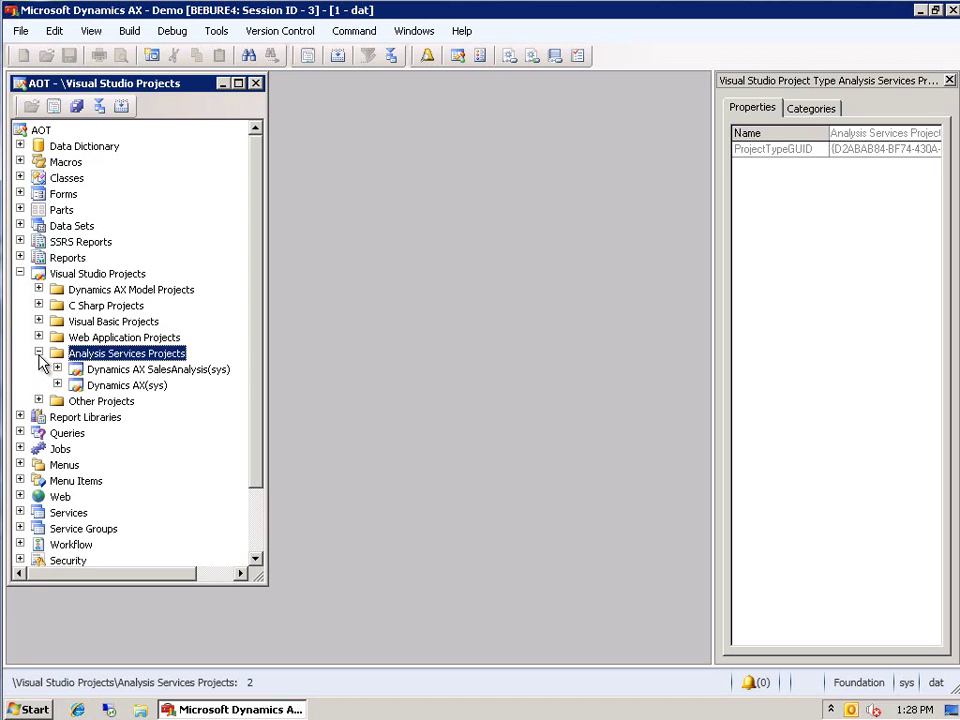
{"action": "right_click", "coordinate": [96, 373]}
{"action": "left_click", "coordinate": [136, 384]}
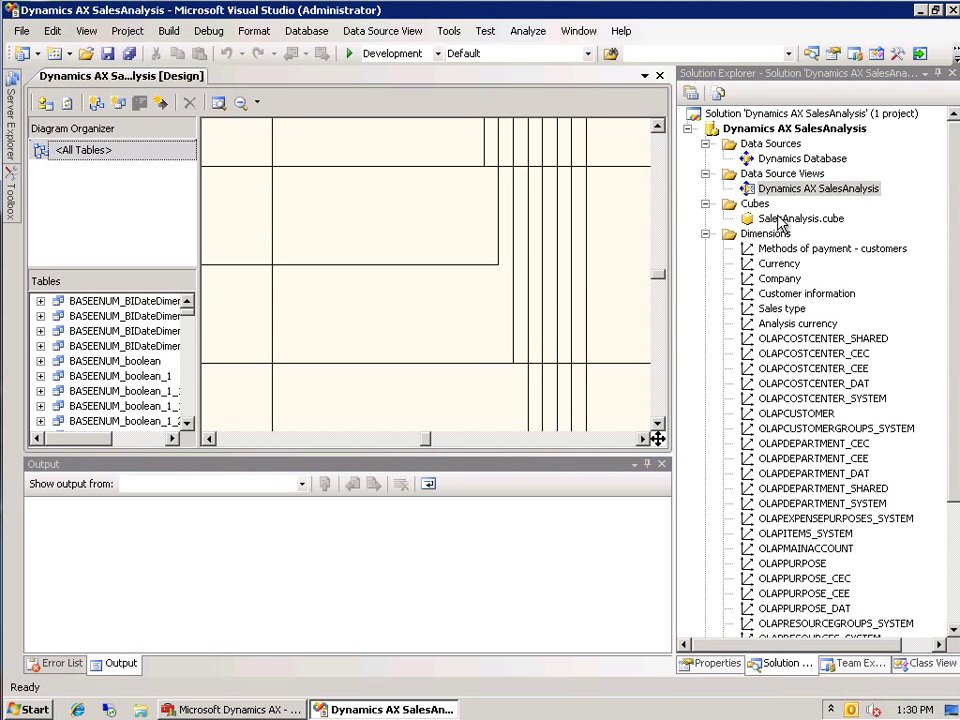
{"action": "double_click", "coordinate": [777, 217]}
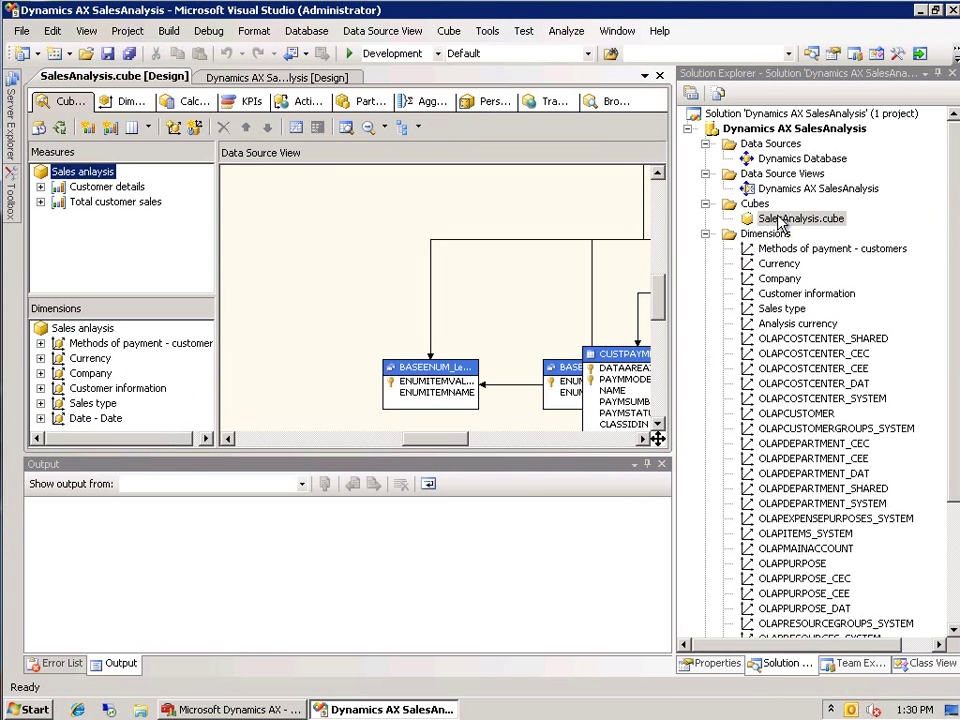
{"action": "left_click", "coordinate": [133, 102]}
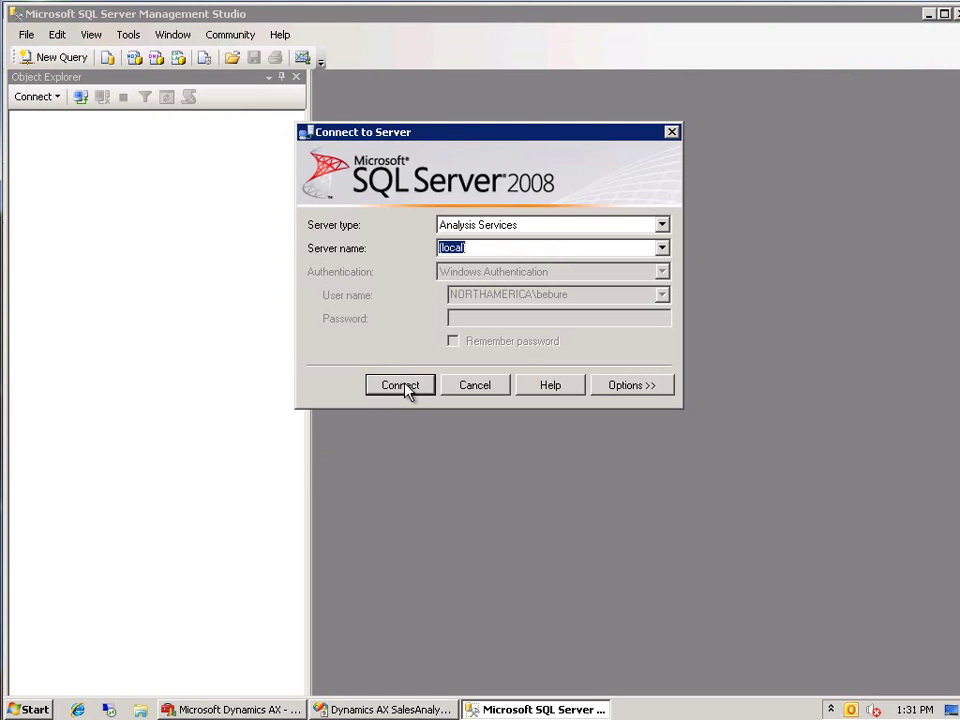
In SQL Server Management Studio, connect to the local Analysis Services server and browse the "Sales anlaysis" cube of the Dynamics AX SalesAnalysis database.
{"action": "left_click", "coordinate": [401, 386]}
{"action": "left_click", "coordinate": [35, 133]}
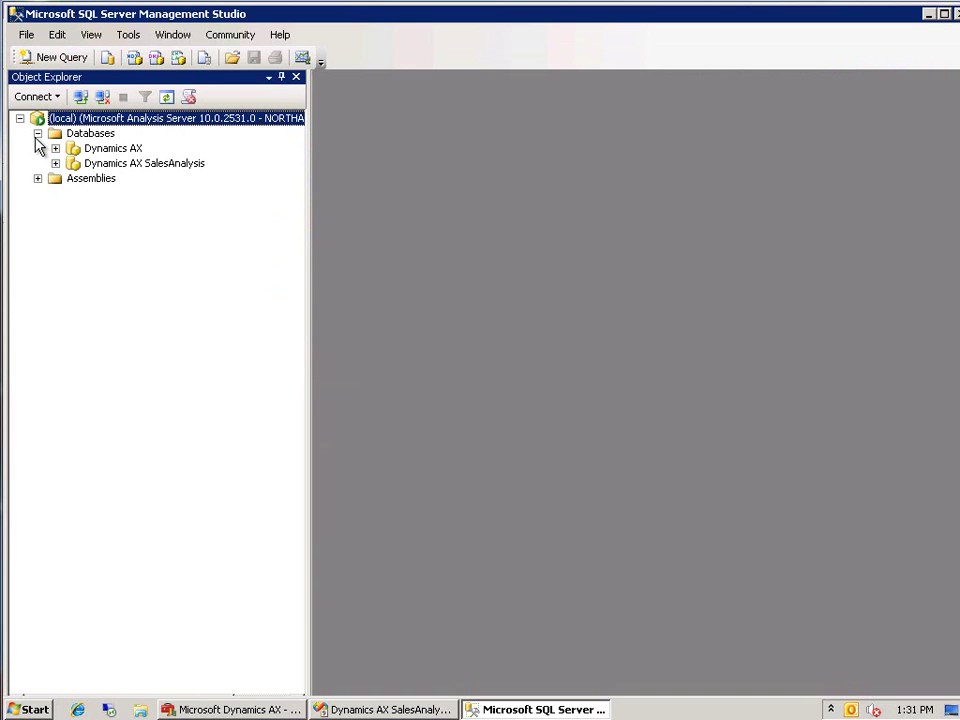
{"action": "left_click", "coordinate": [56, 164]}
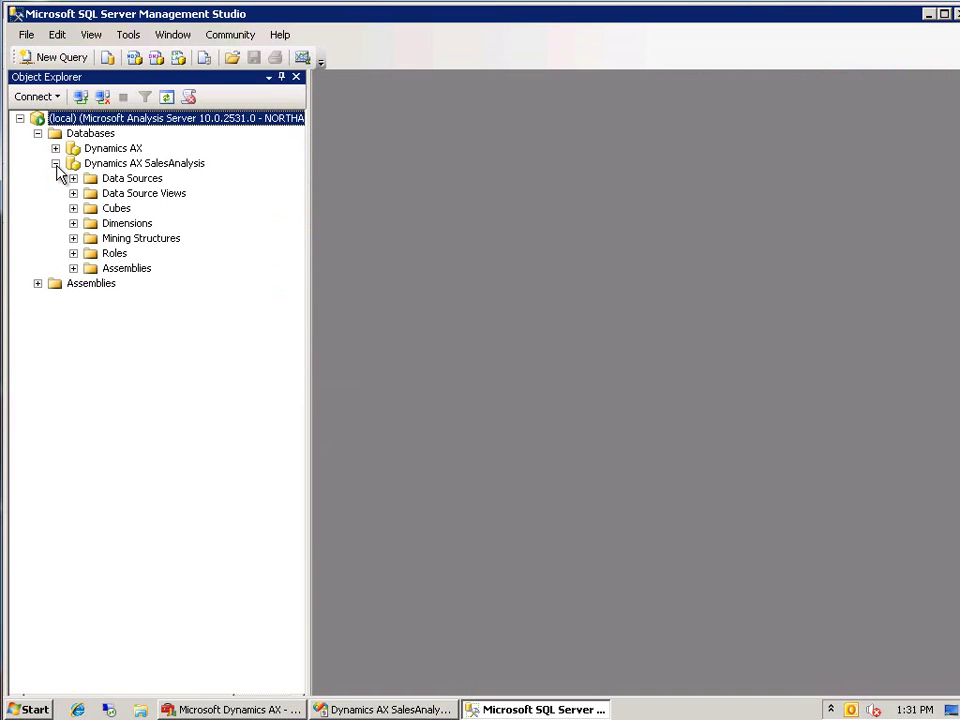
{"action": "left_click", "coordinate": [58, 166]}
{"action": "left_click", "coordinate": [73, 208]}
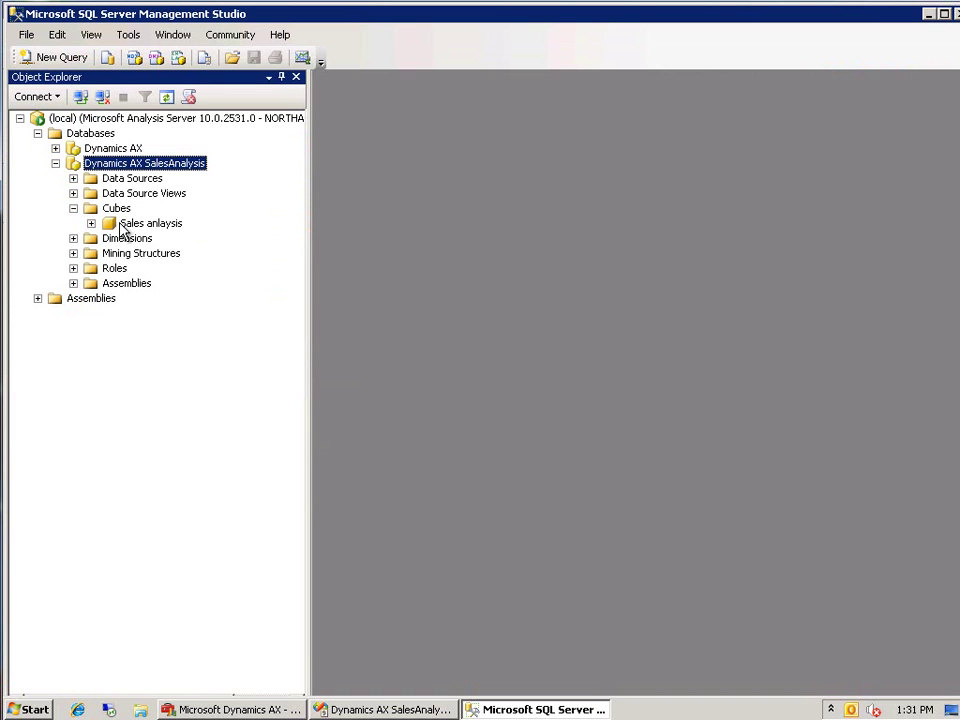
{"action": "right_click", "coordinate": [123, 225]}
{"action": "left_click", "coordinate": [156, 233]}
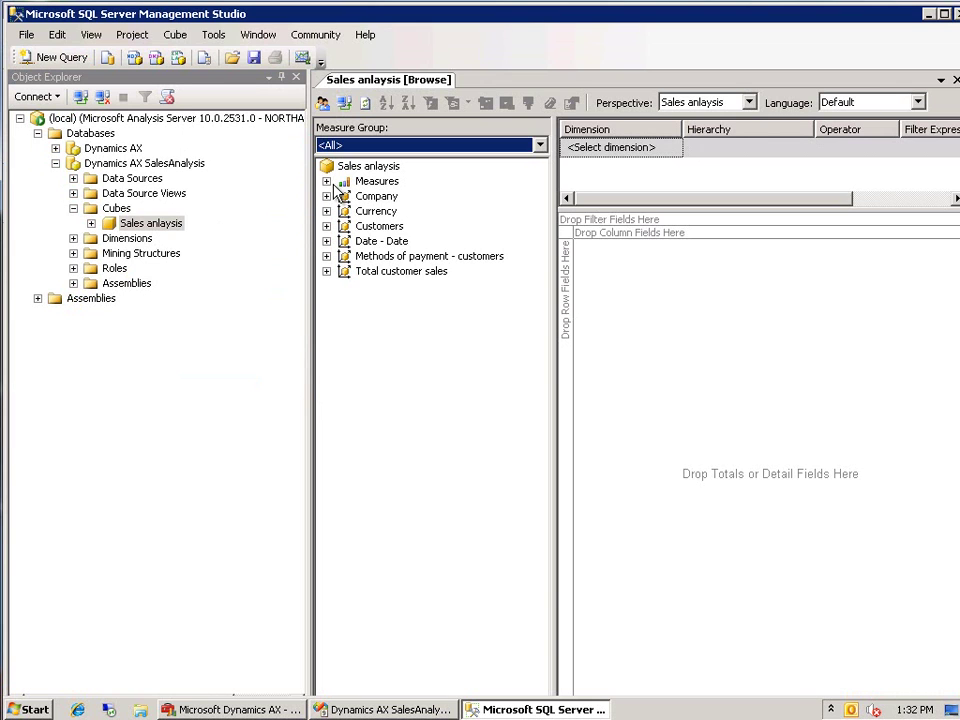
Place the "Total customer sales - Count" measure in the cube browser's data area and break it down by customer State in rows.
{"action": "left_click", "coordinate": [327, 182]}
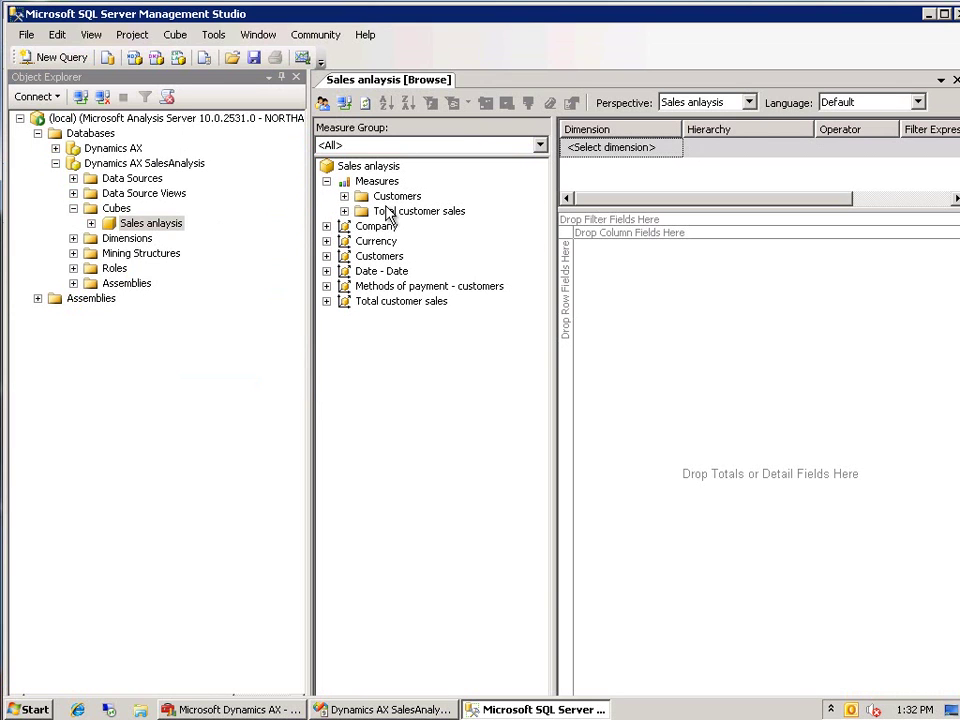
{"action": "left_click", "coordinate": [384, 210]}
{"action": "left_click", "coordinate": [345, 212]}
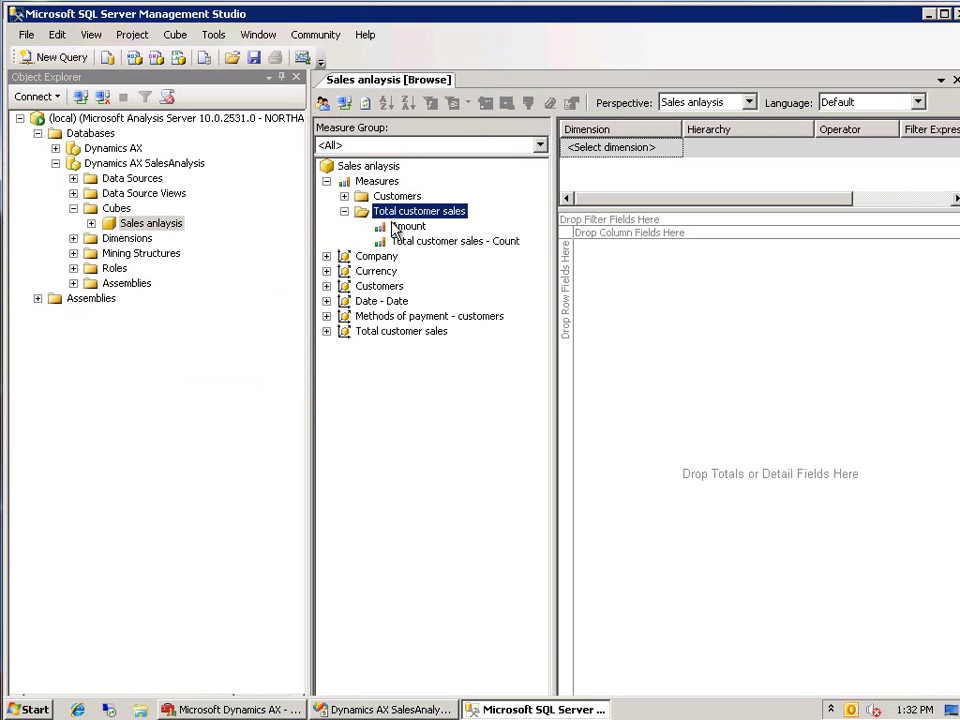
{"action": "left_click_drag", "start_coordinate": [414, 244], "coordinate": [596, 292]}
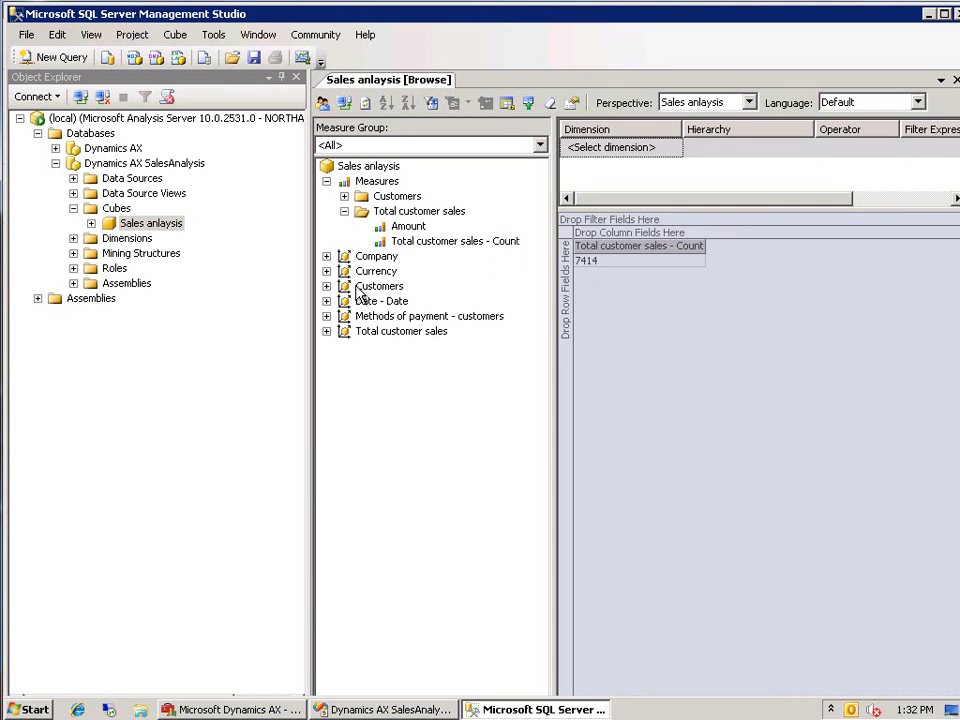
{"action": "left_click", "coordinate": [326, 286]}
{"action": "left_click_drag", "start_coordinate": [388, 421], "coordinate": [563, 322]}
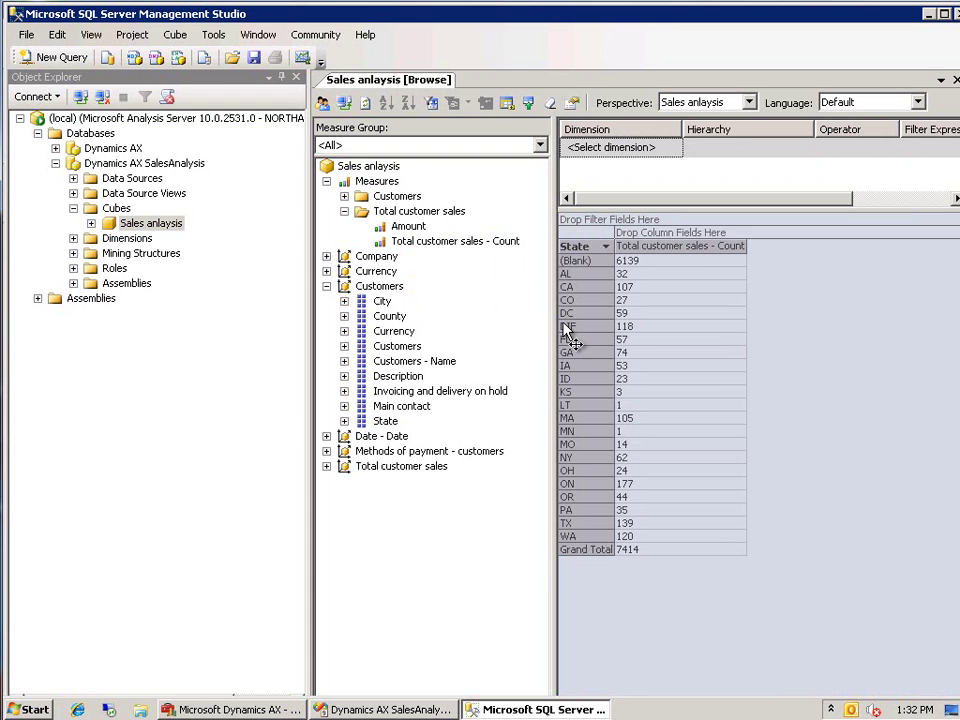
Add "Customers - Name" as a row field nested under State and expand the CA group to its customers.
{"action": "left_click_drag", "start_coordinate": [415, 361], "coordinate": [714, 263]}
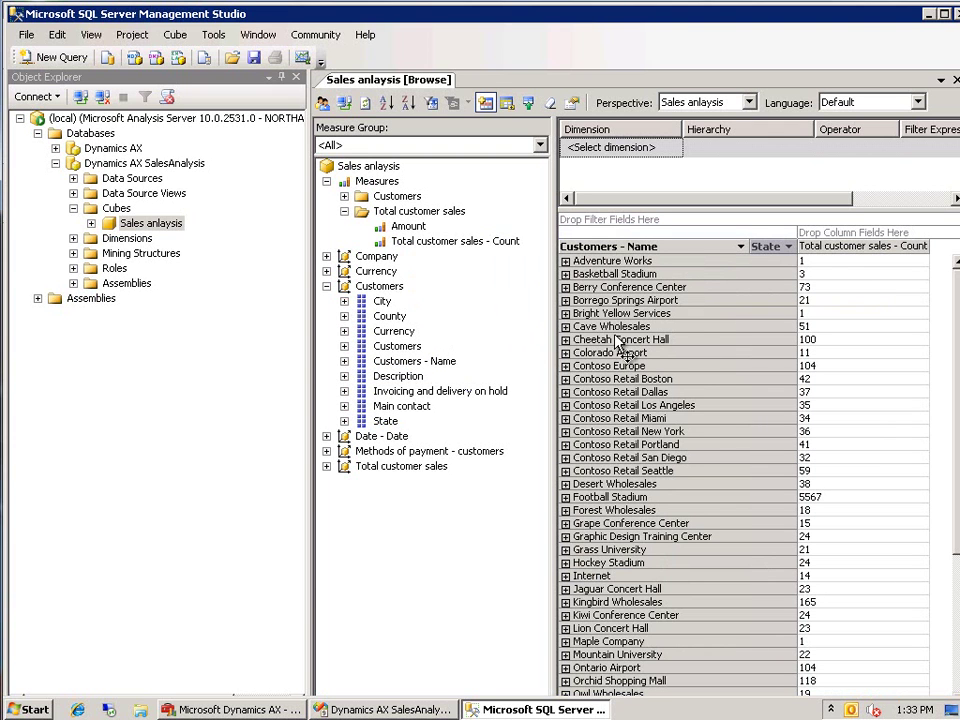
{"action": "left_click", "coordinate": [788, 247]}
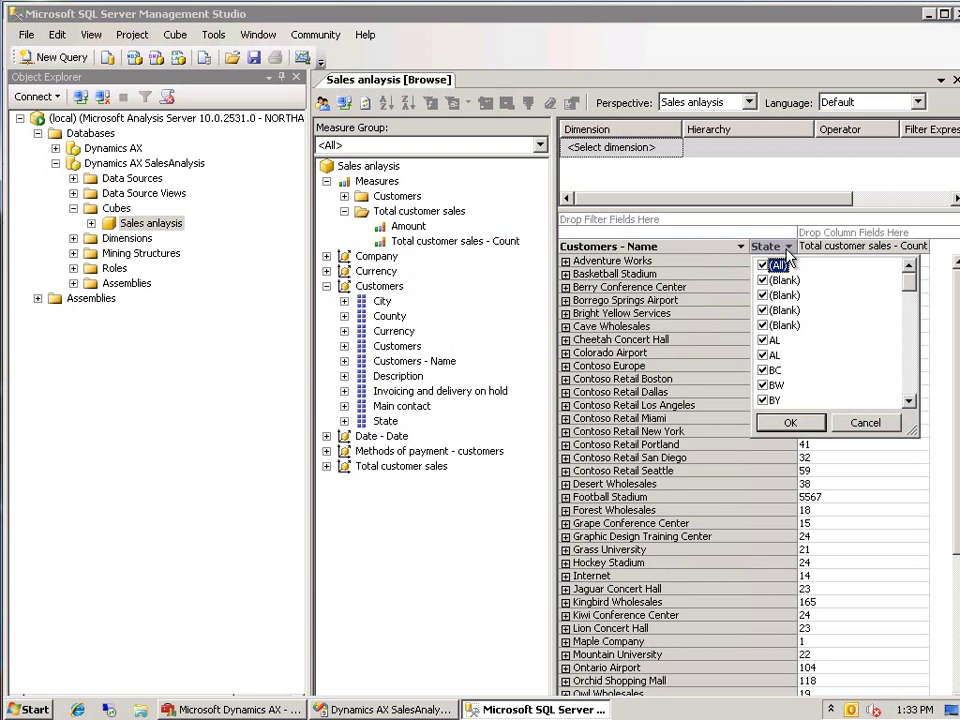
{"action": "left_click", "coordinate": [770, 247]}
{"action": "left_click_drag", "start_coordinate": [770, 247], "coordinate": [584, 249]}
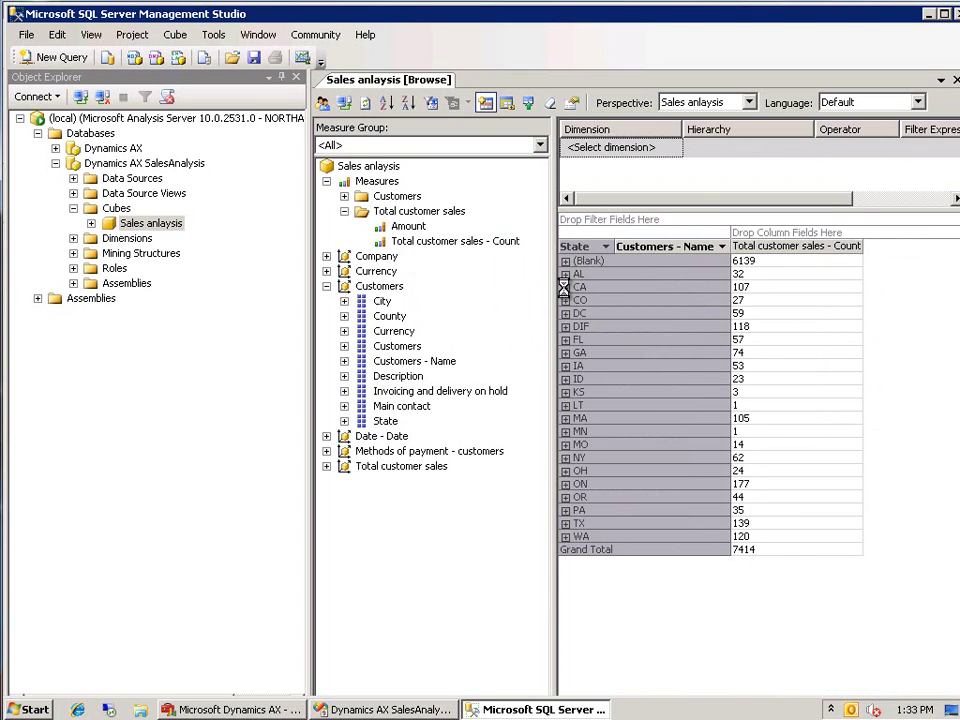
{"action": "left_click", "coordinate": [565, 288]}
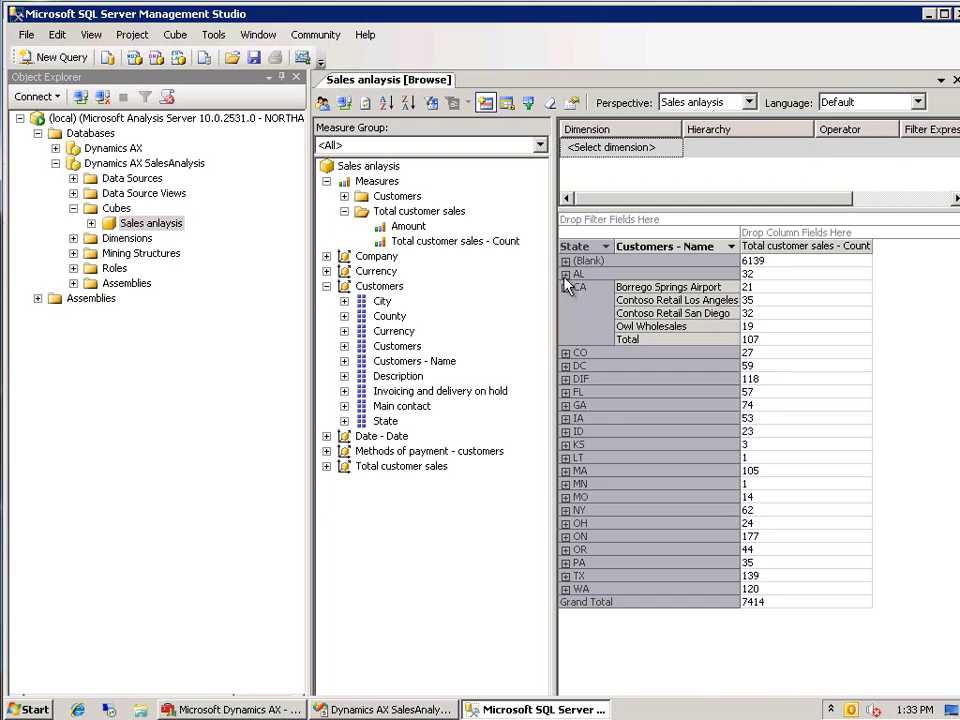